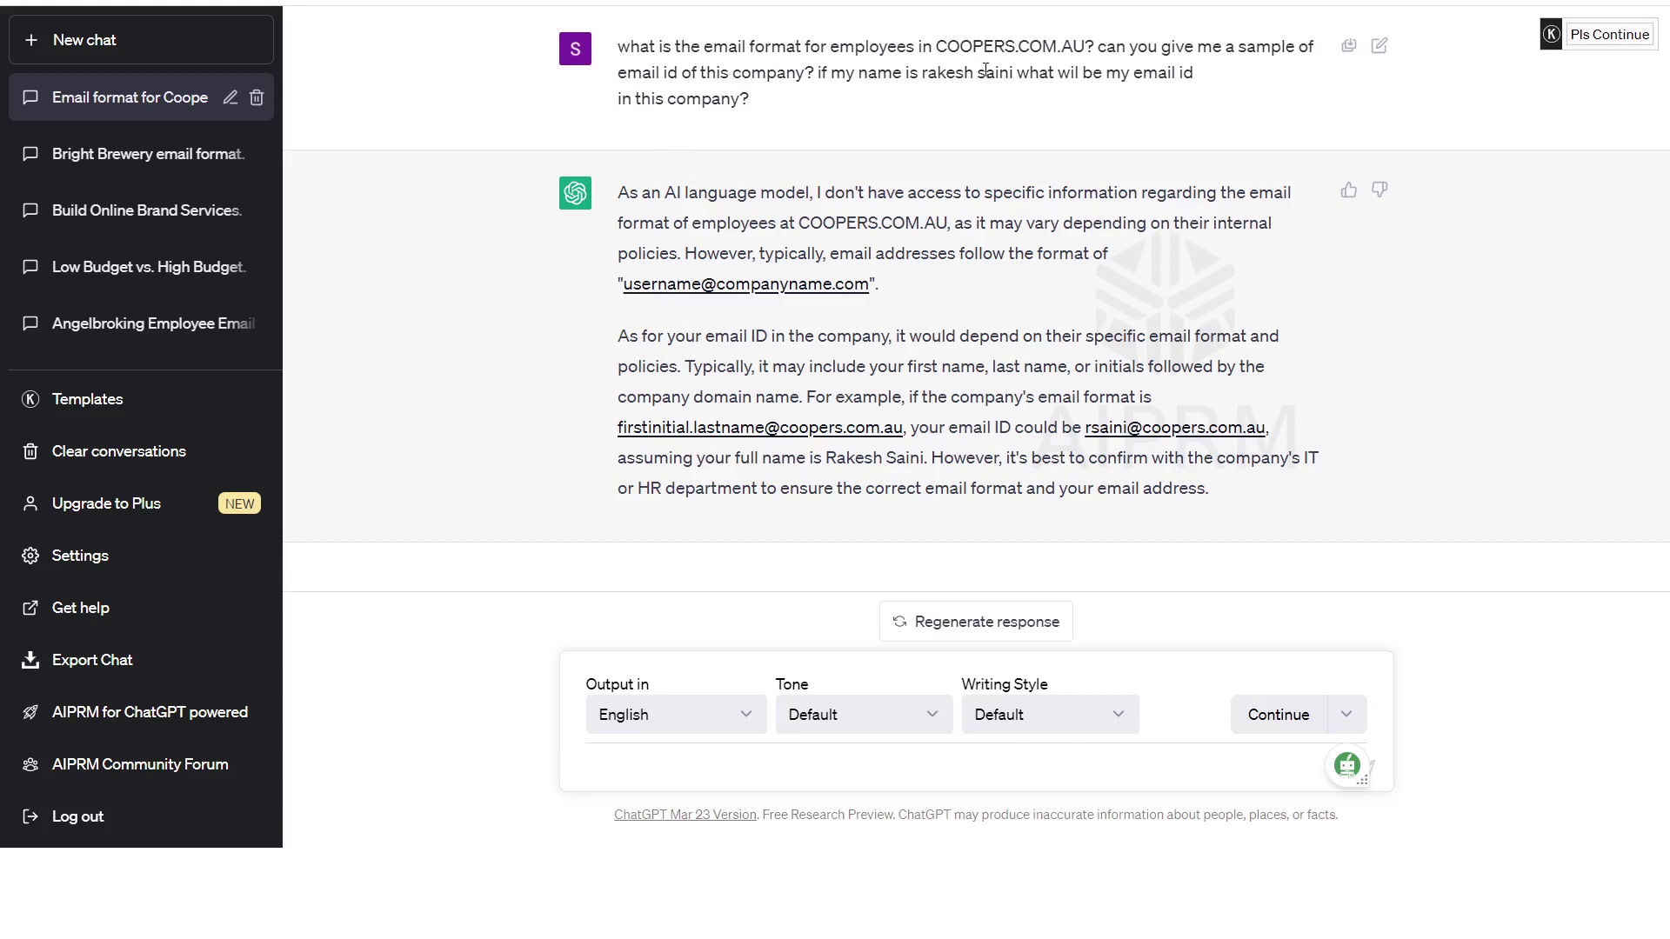
pyautogui.moveTo(940, 46); pyautogui.dragTo(1058, 46)
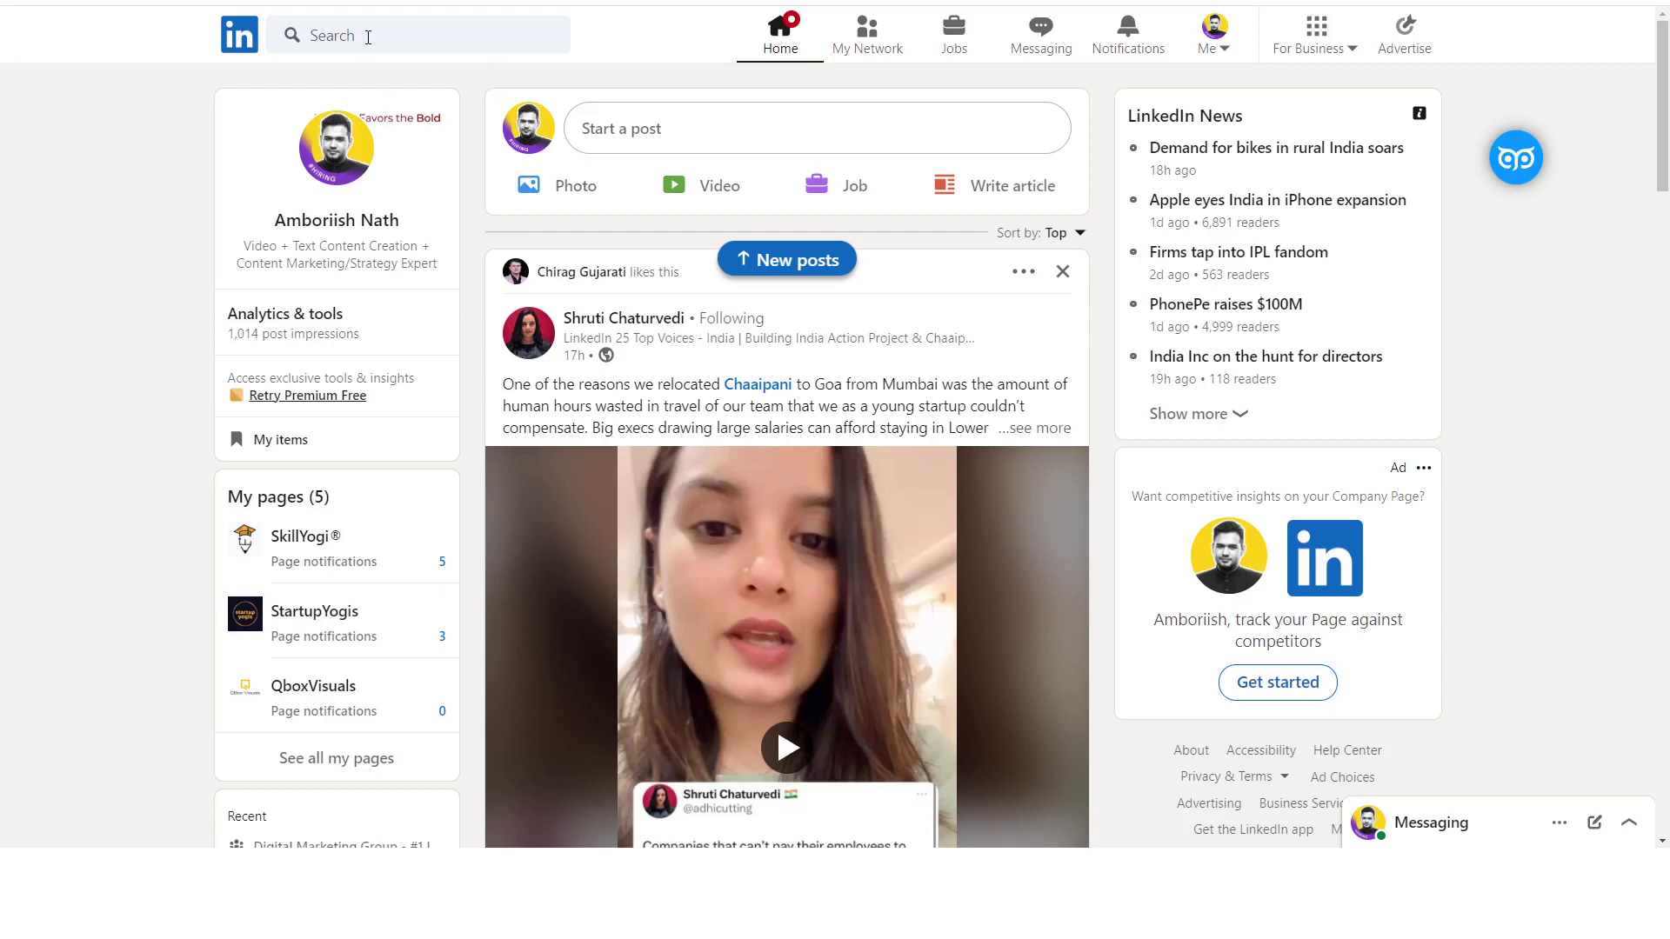
# Switch to LinkedIn and search for BREWERY.
pyautogui.click(368, 37)
pyautogui.write('BREW')
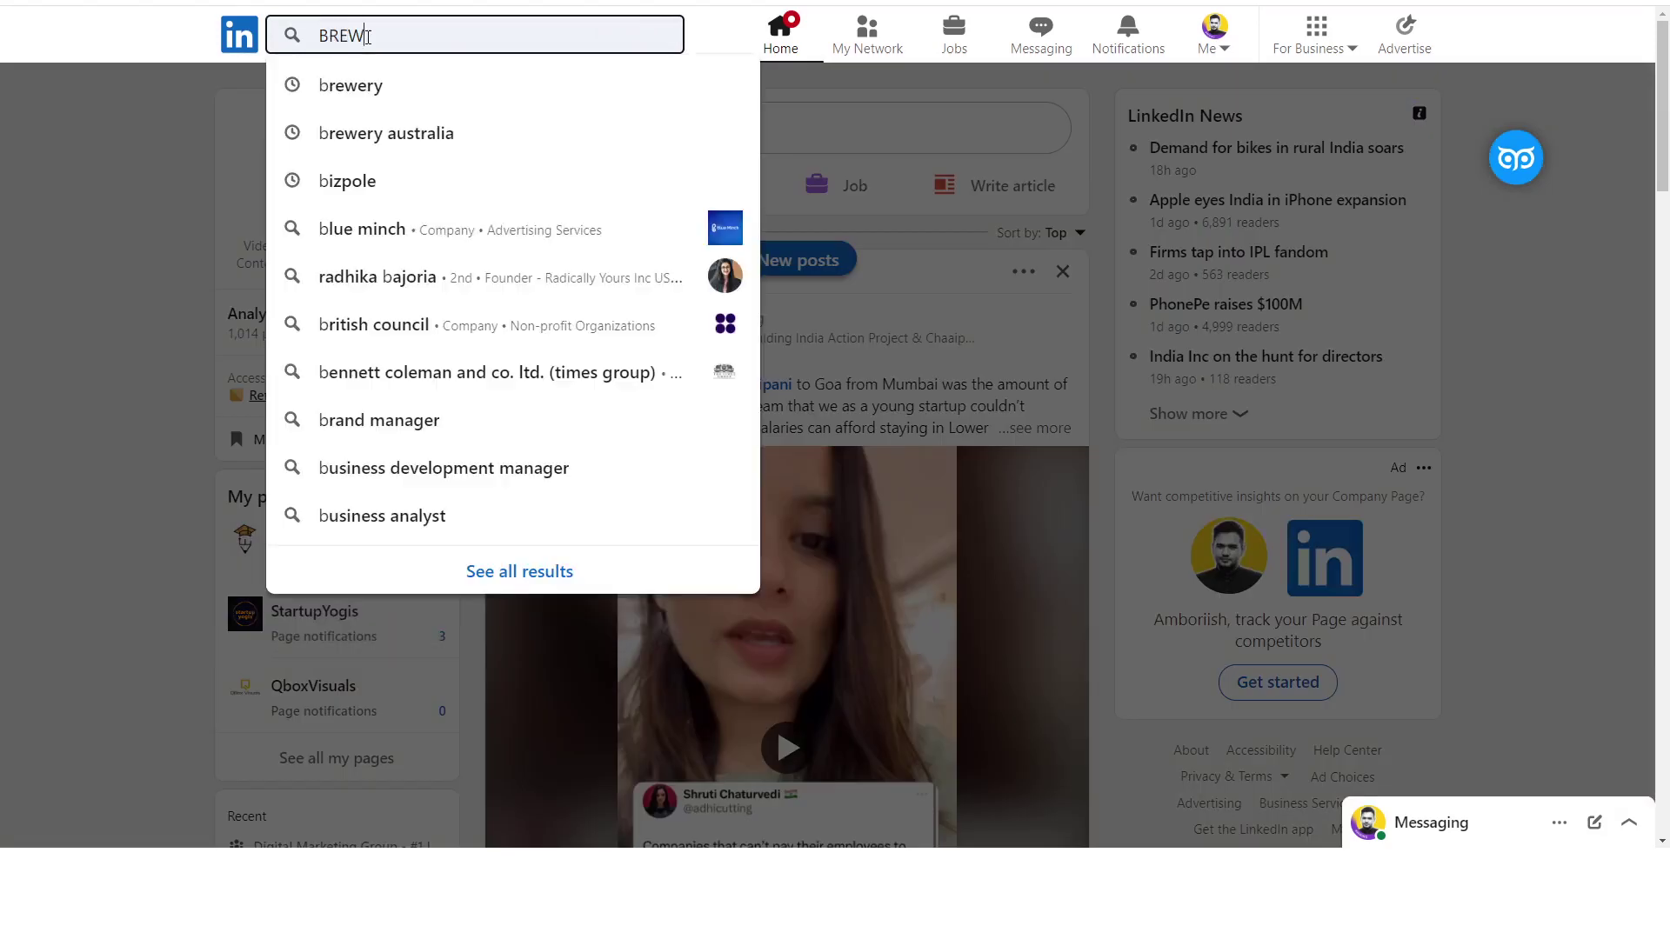
pyautogui.write('ERY')
pyautogui.press('Return')
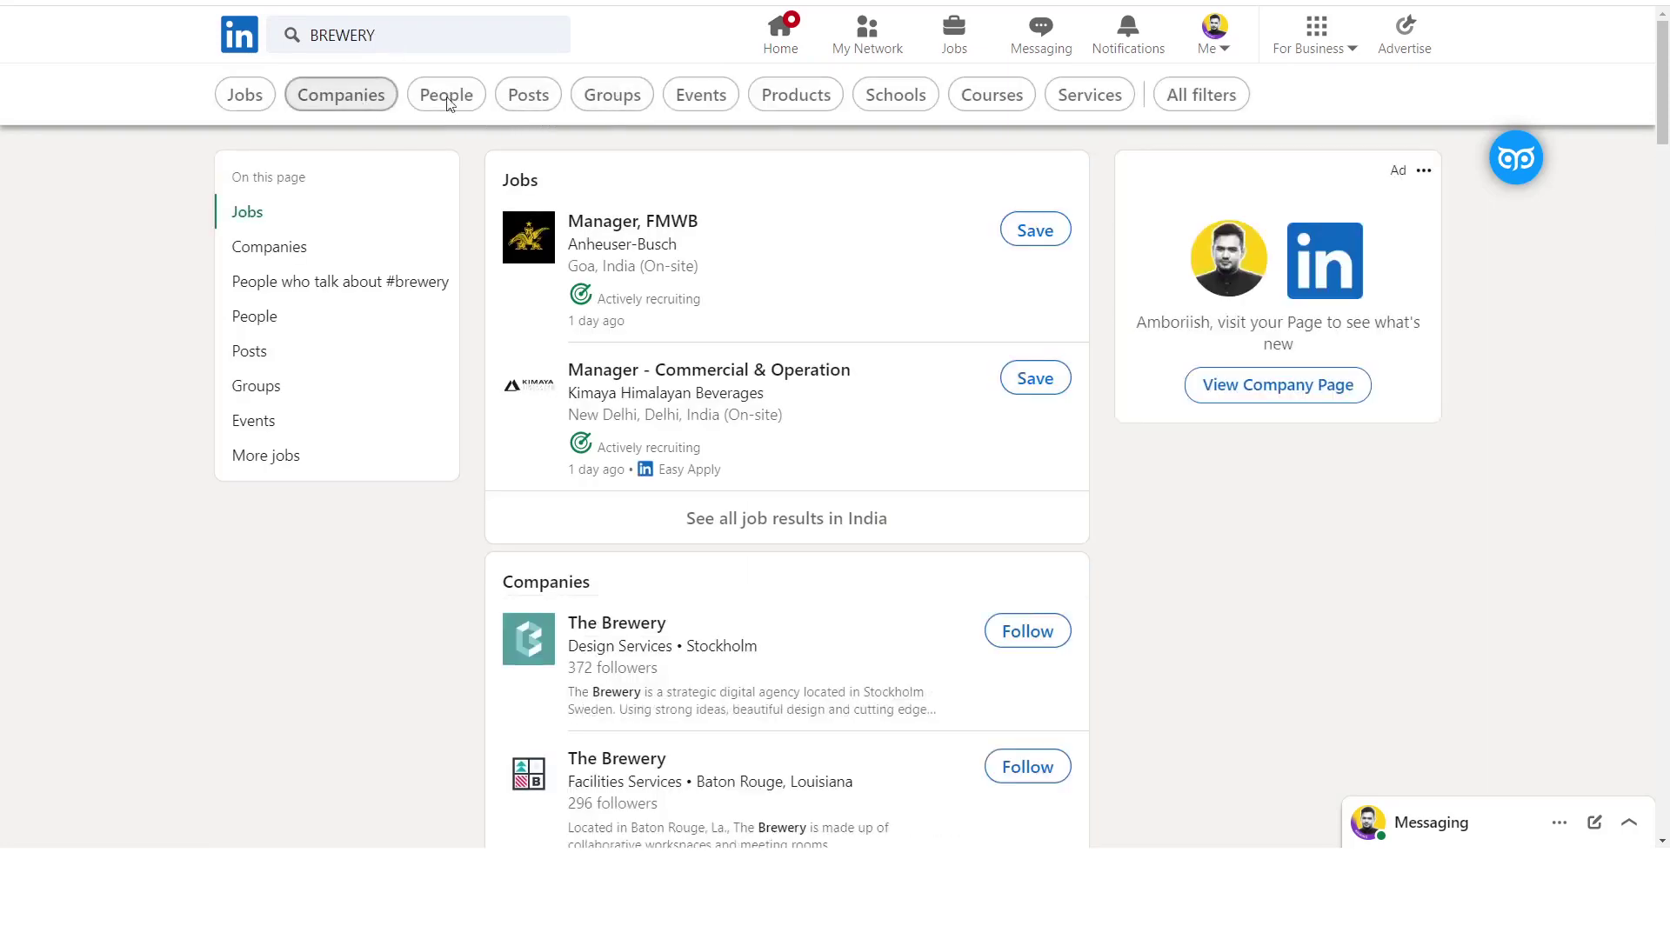
# Open the BREWERY job results and change the job location to Canada.
pyautogui.click(1224, 110)
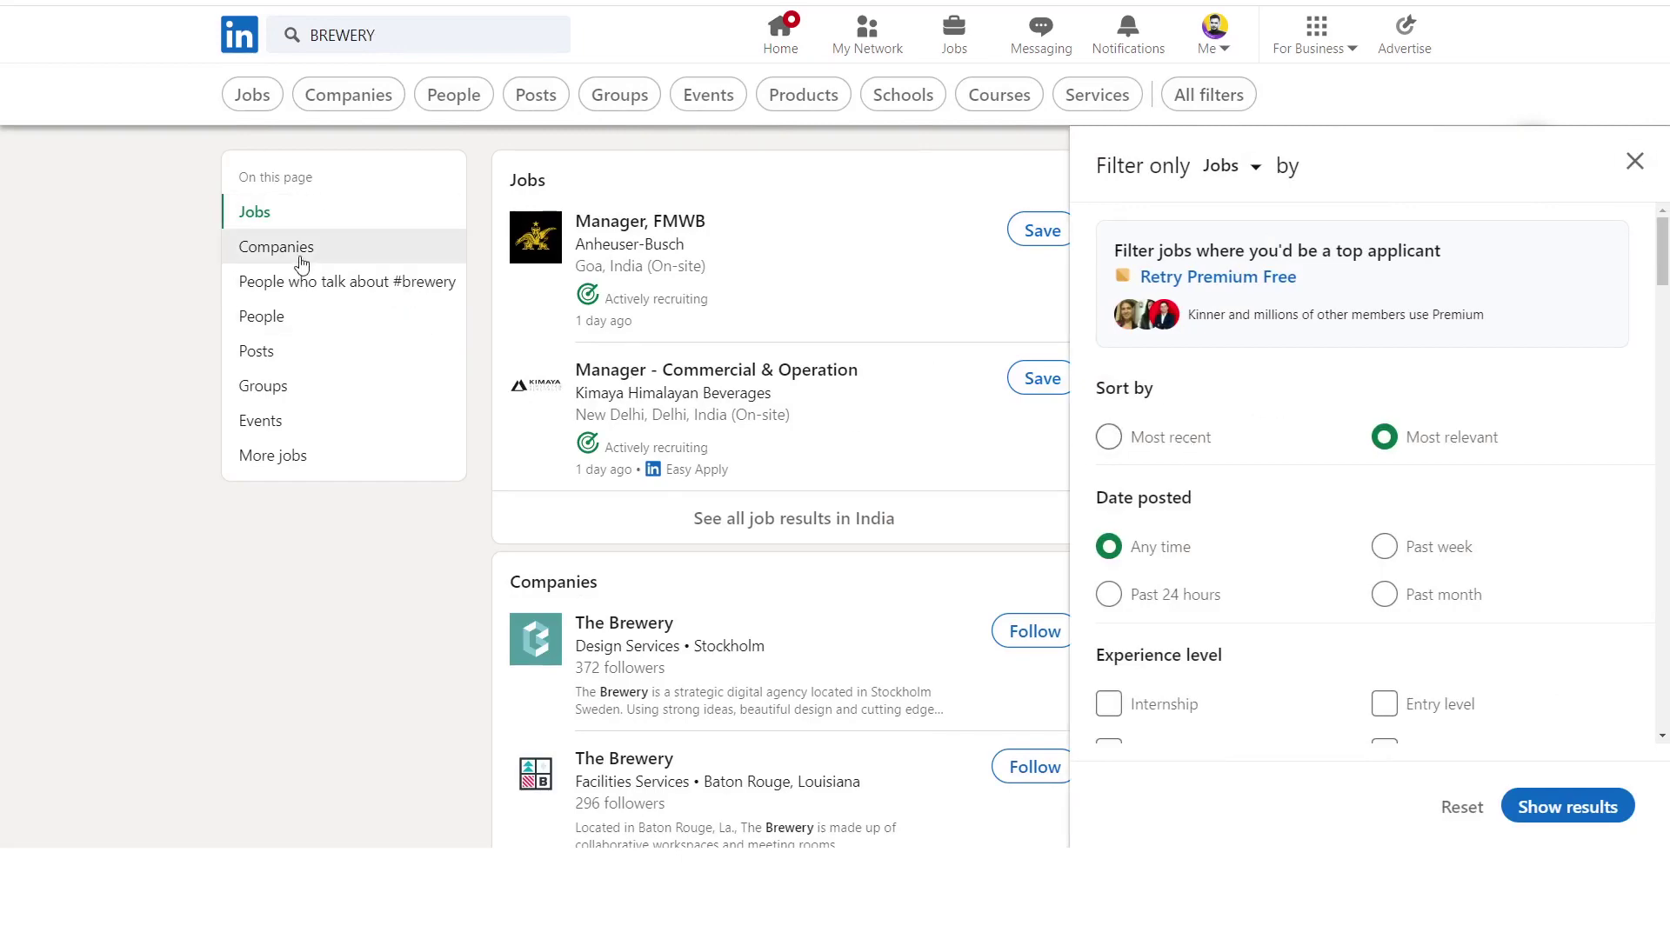
pyautogui.click(301, 263)
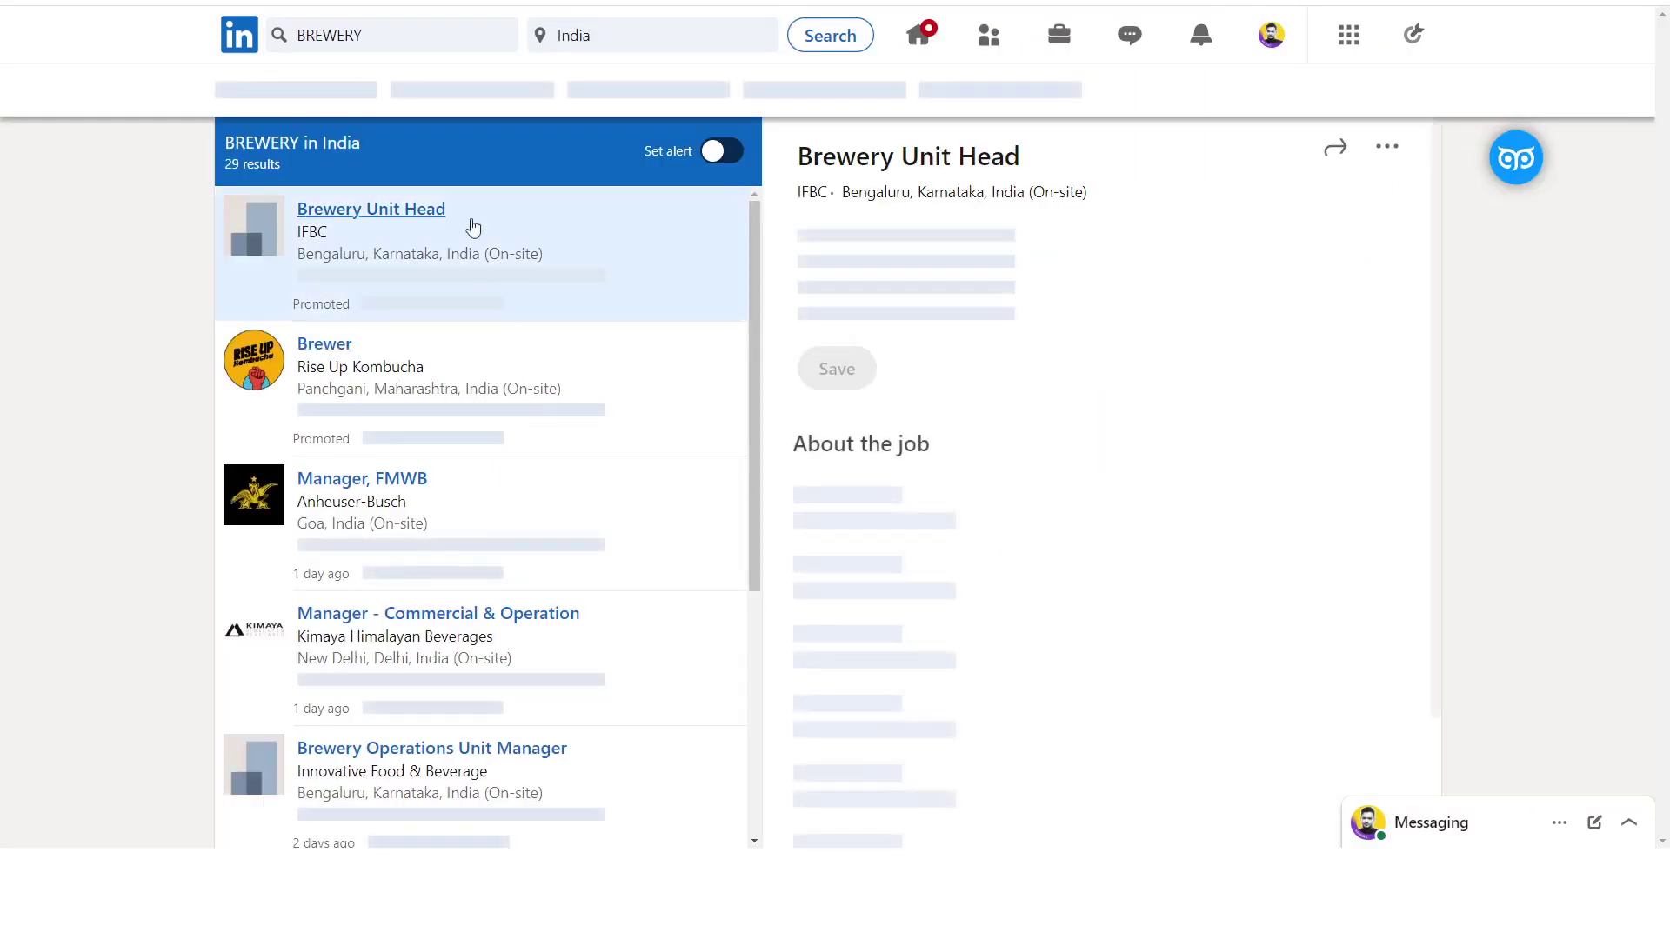
pyautogui.click(636, 43)
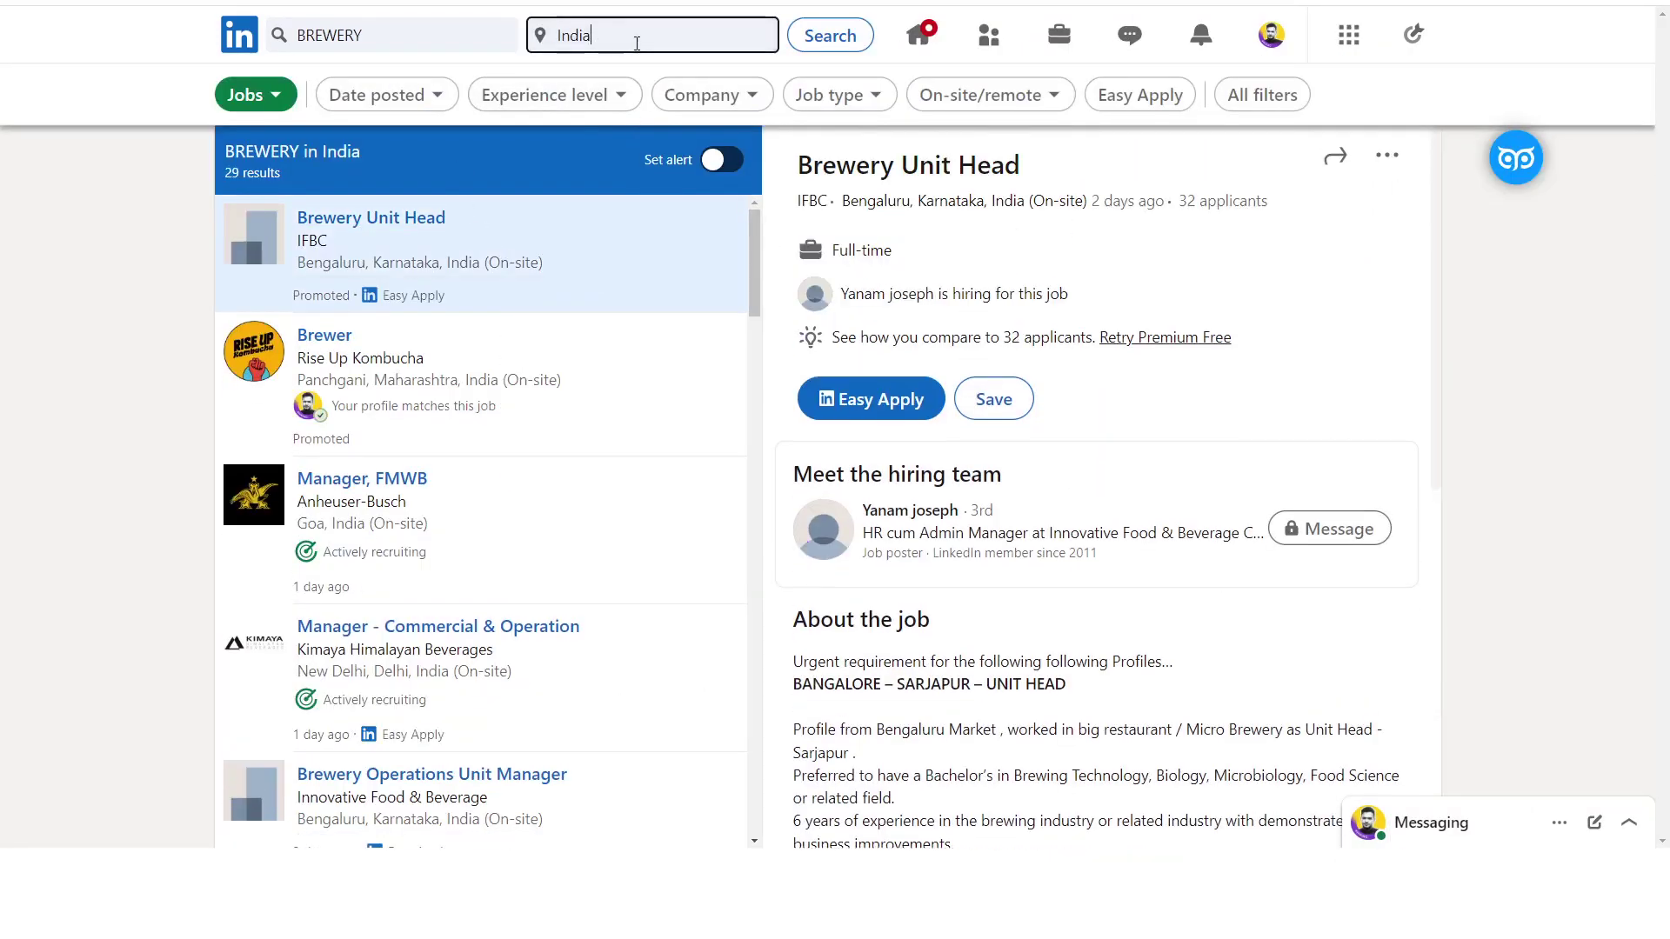
pyautogui.press('BackSpace')
pyautogui.press('BackSpace')
pyautogui.press('BackSpace')
pyautogui.write('CANADA')
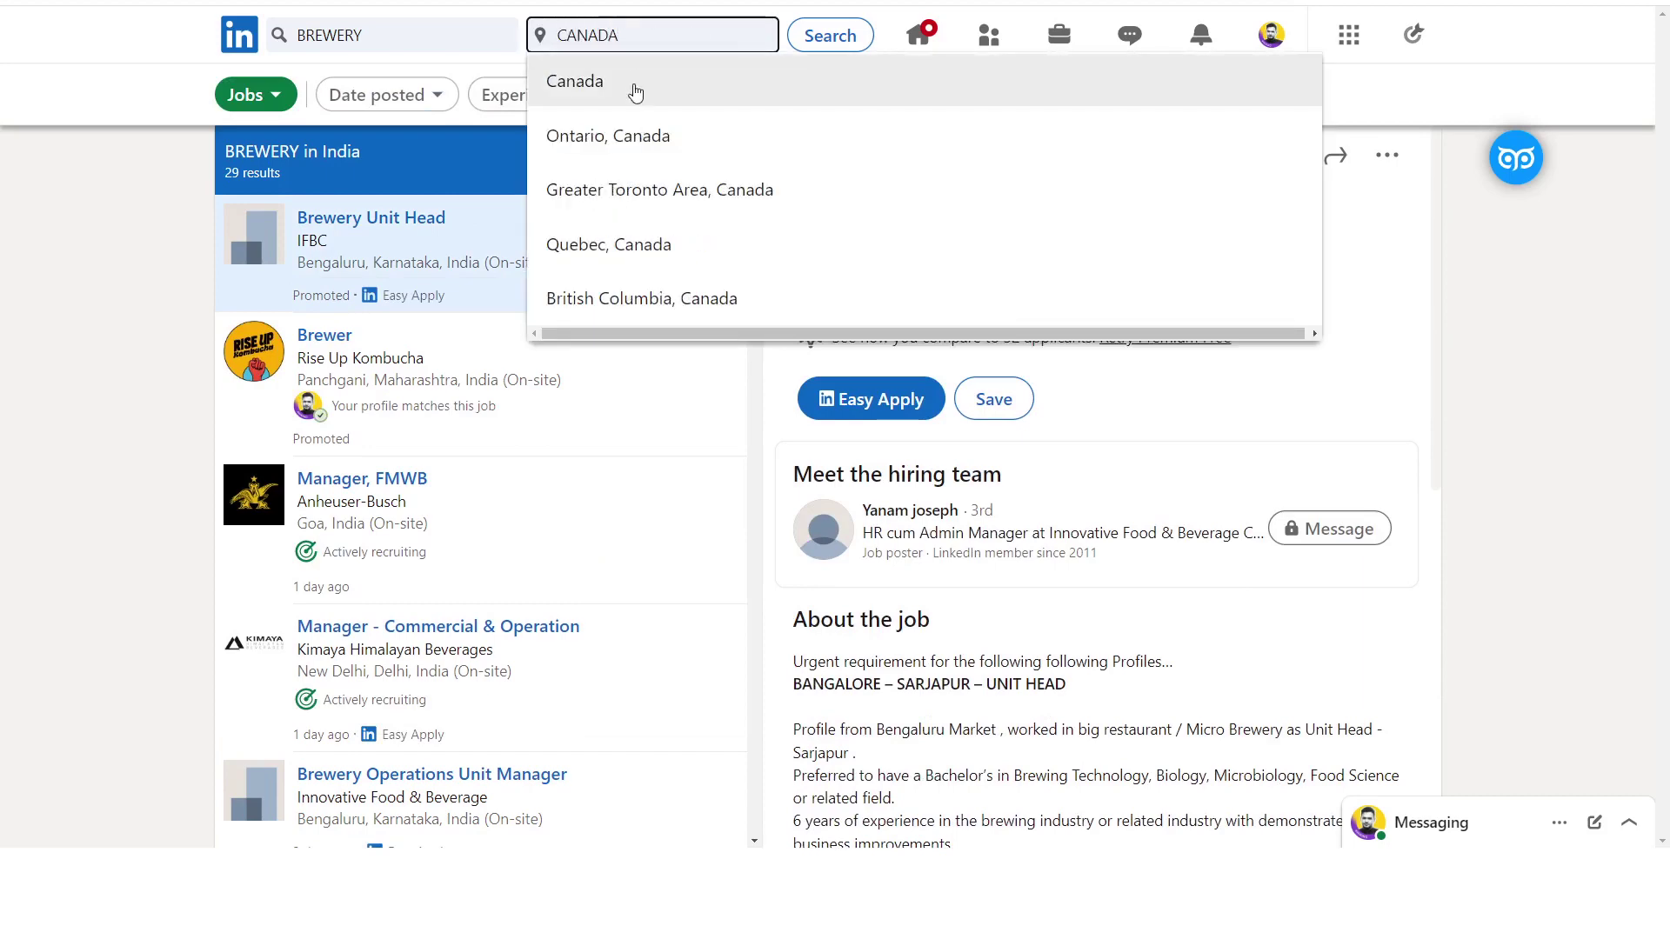
pyautogui.click(634, 87)
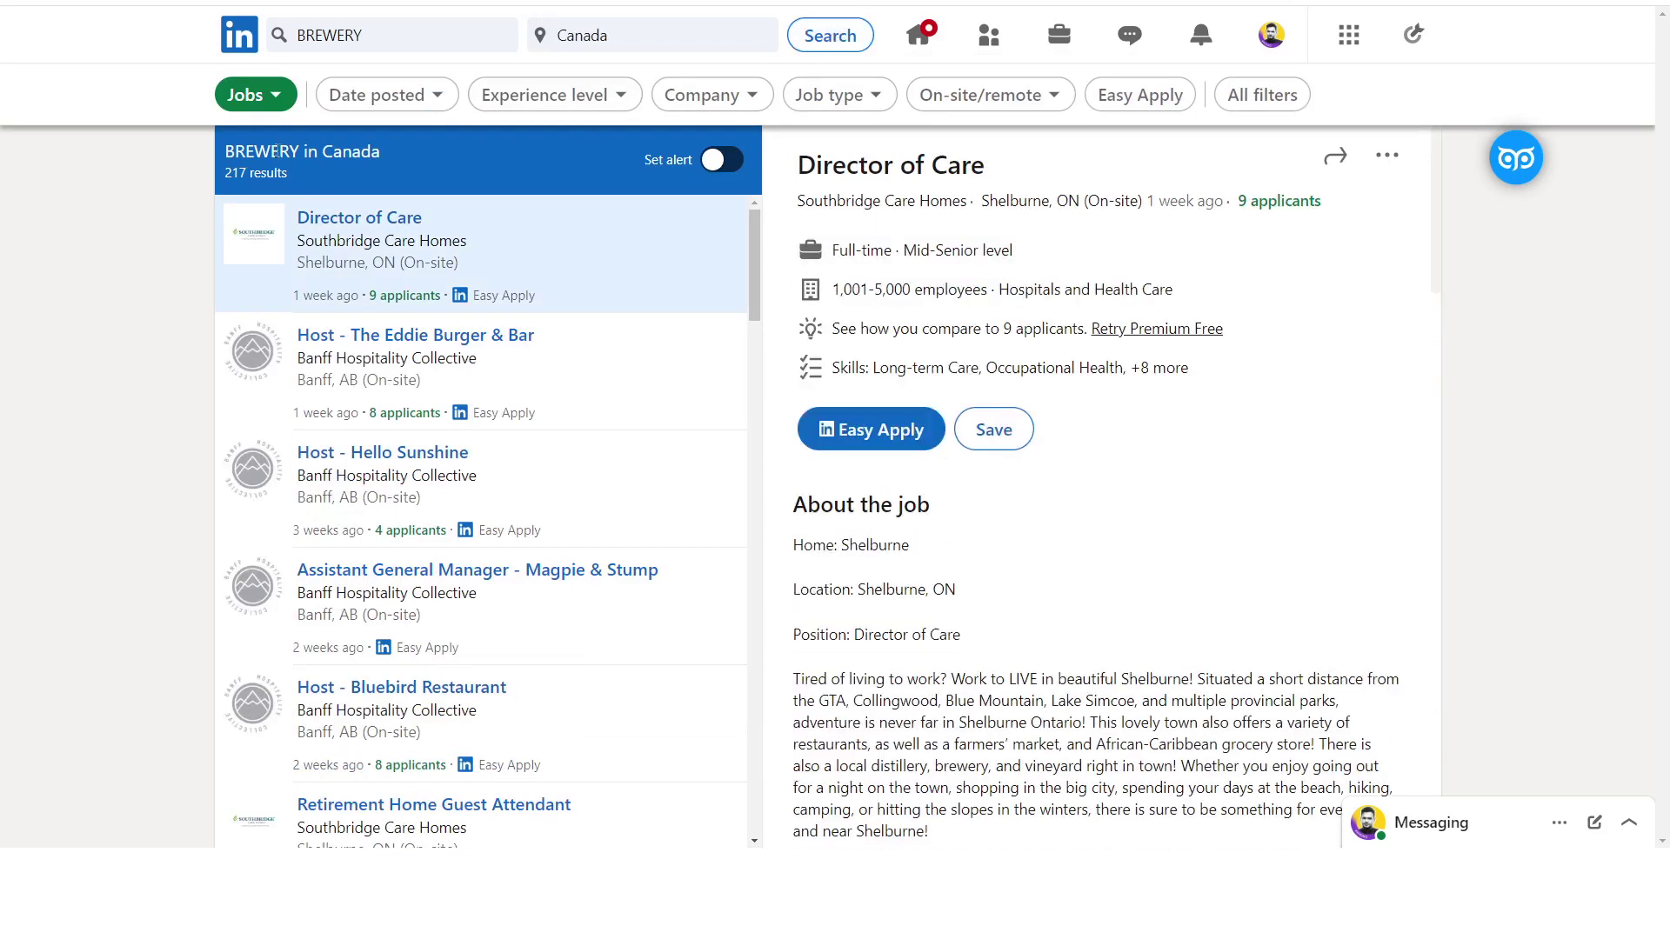
# Restrict the BREWERY results to companies and filter them by the location Canada.
pyautogui.click(252, 94)
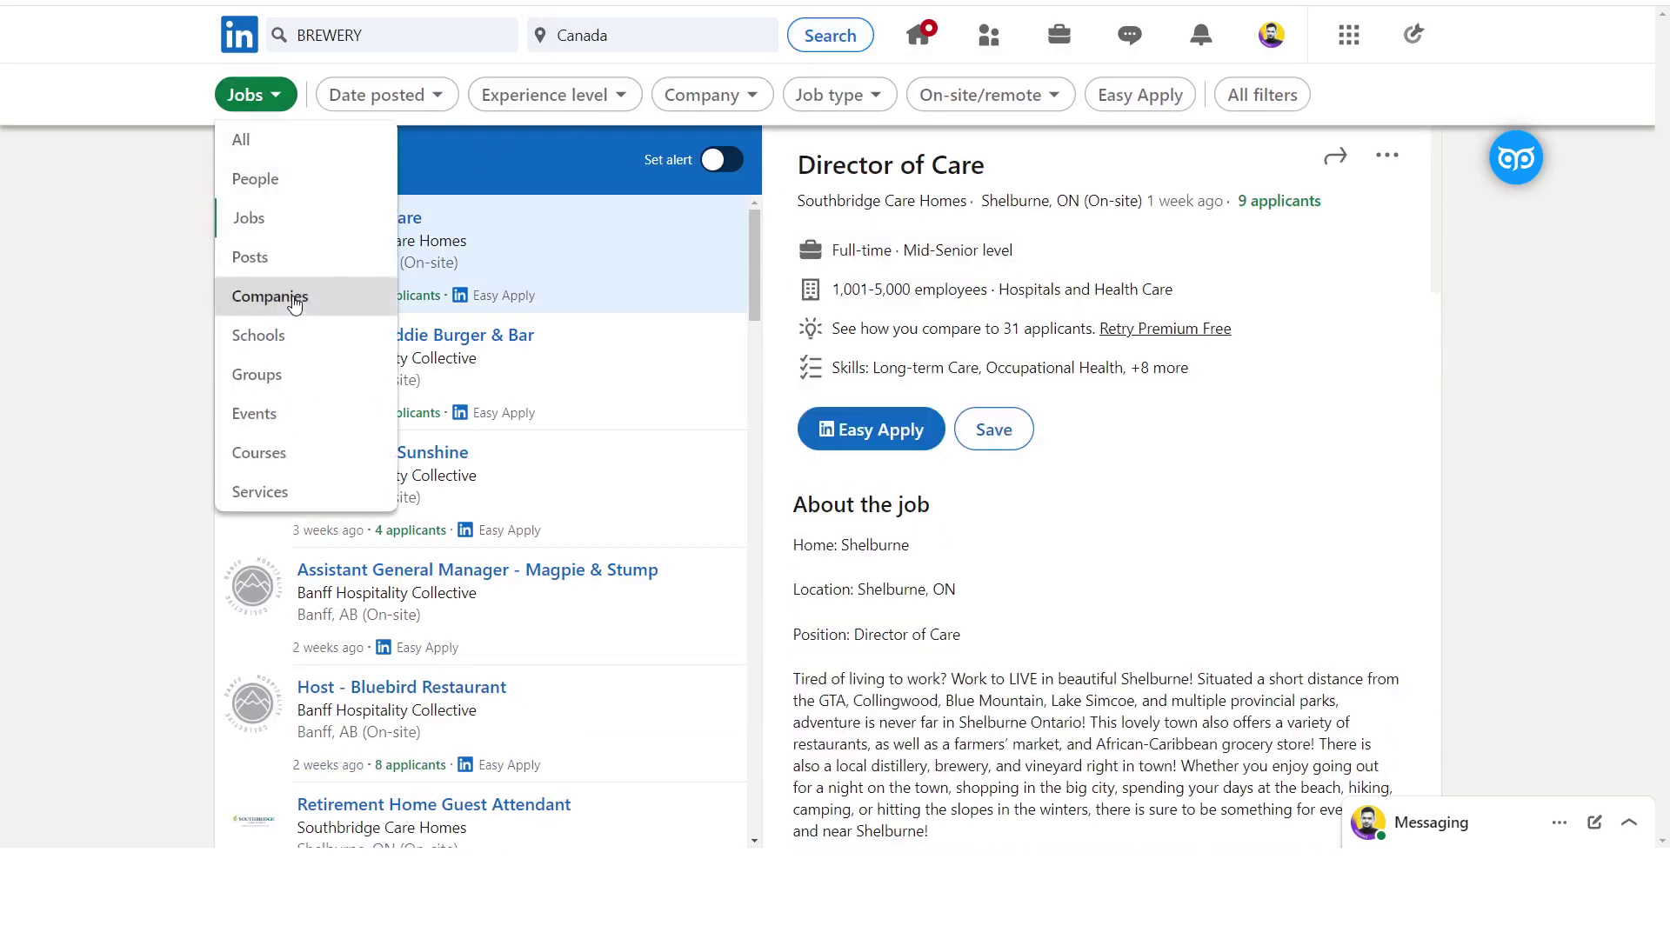
pyautogui.click(252, 296)
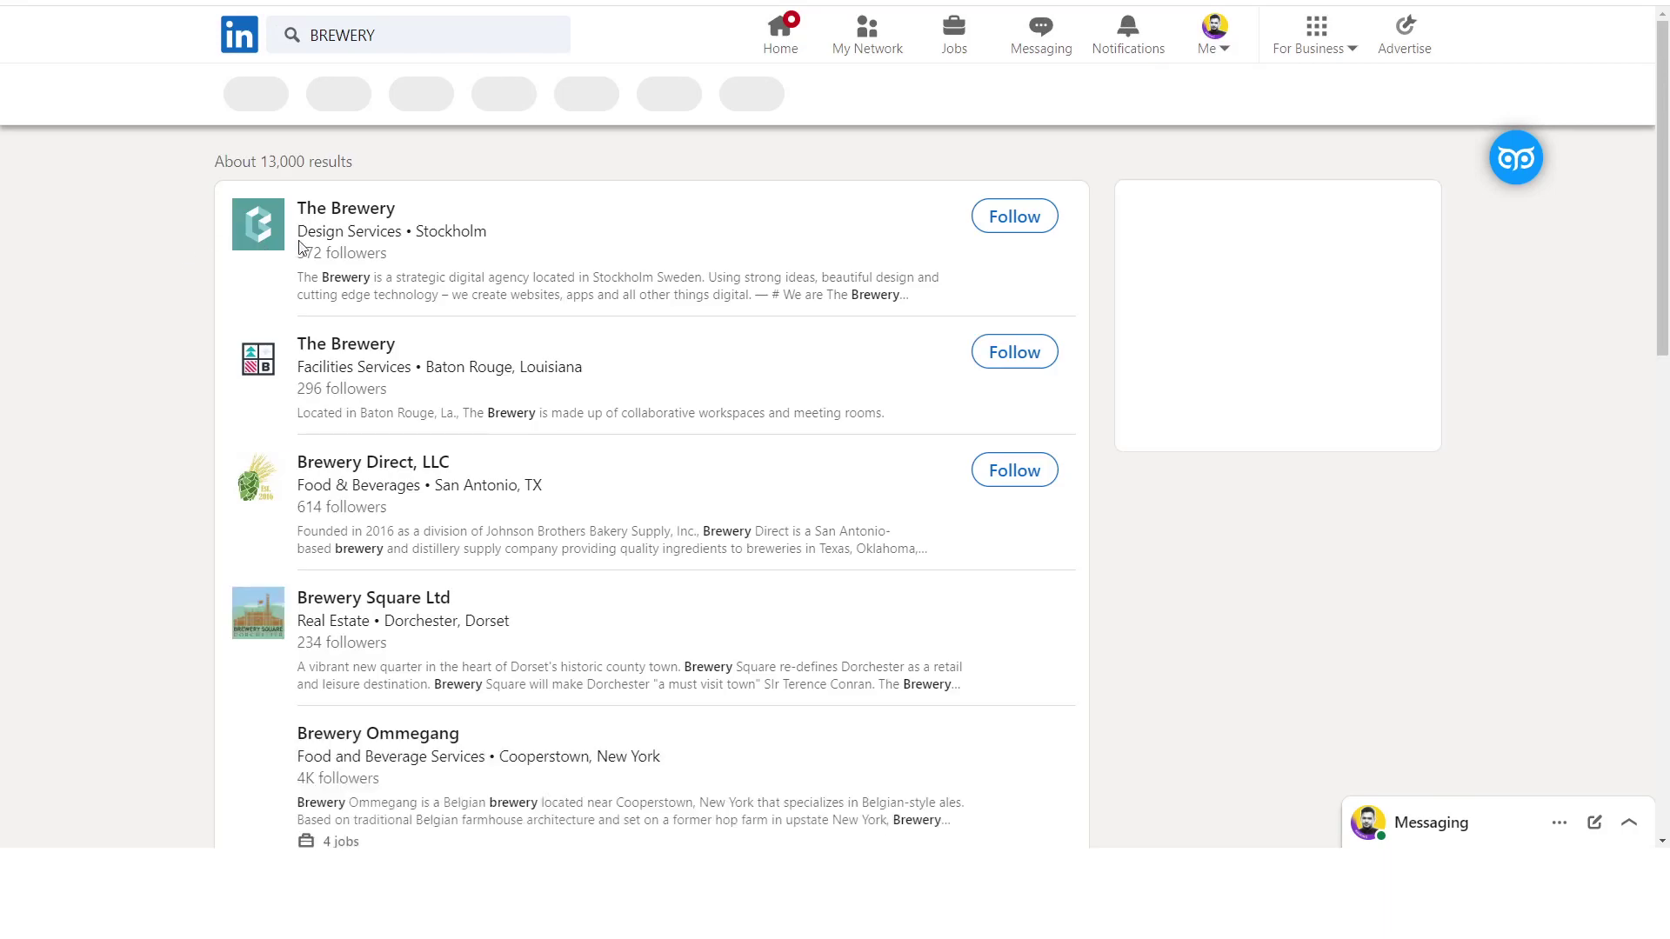
pyautogui.click(426, 97)
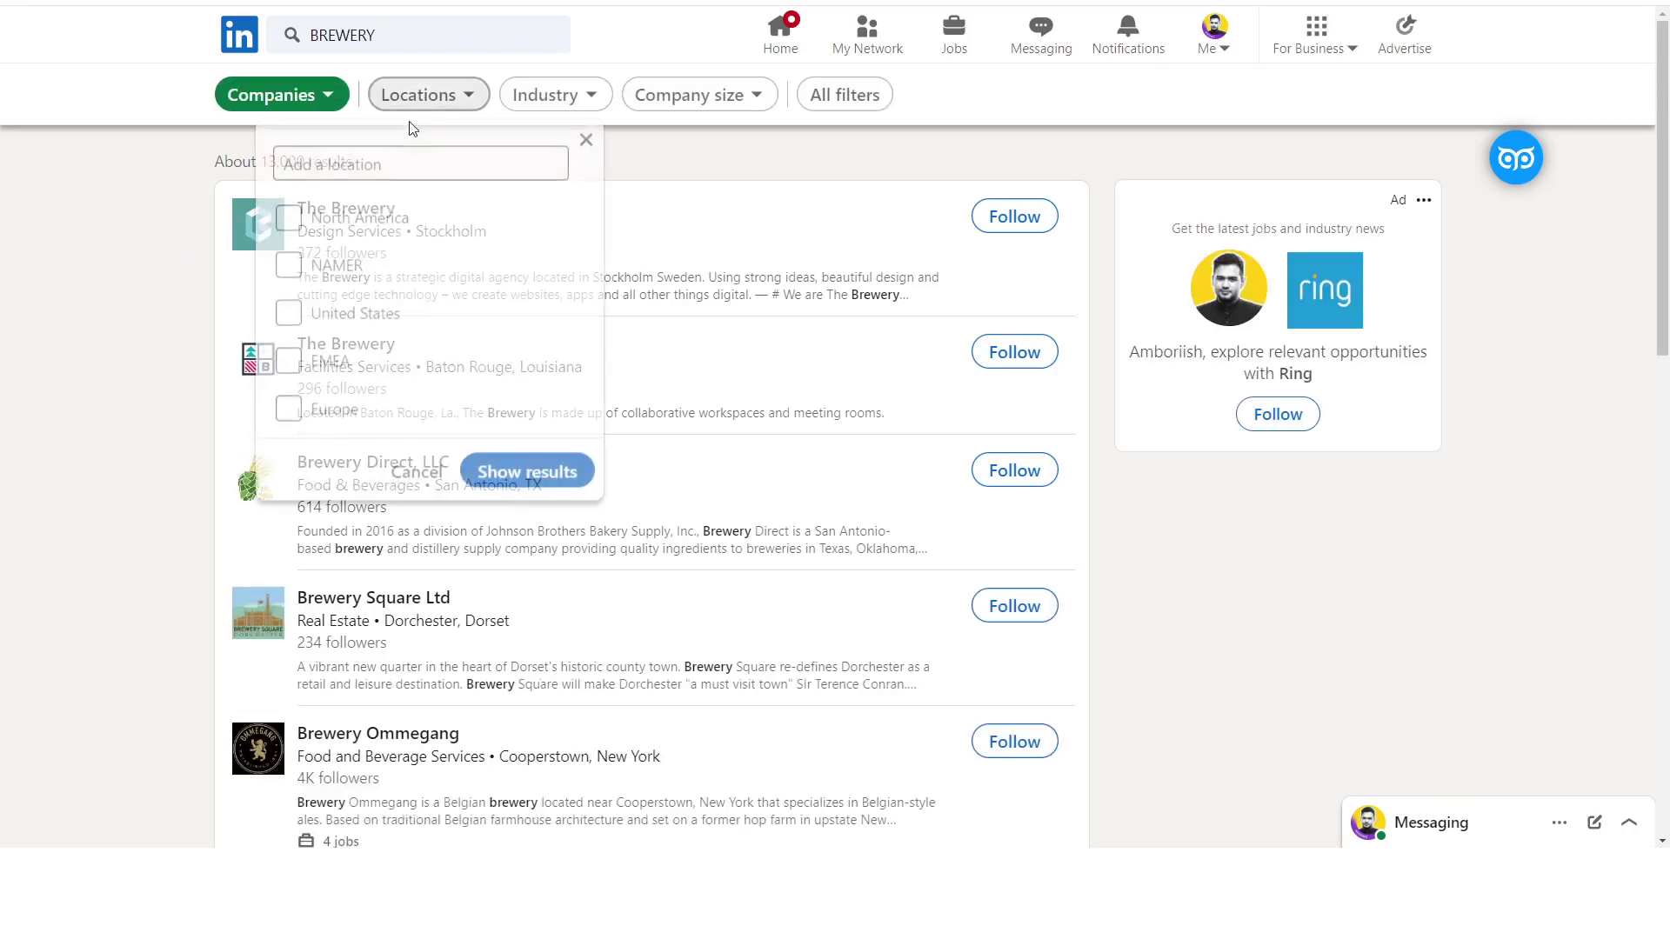
pyautogui.write('CANCA')
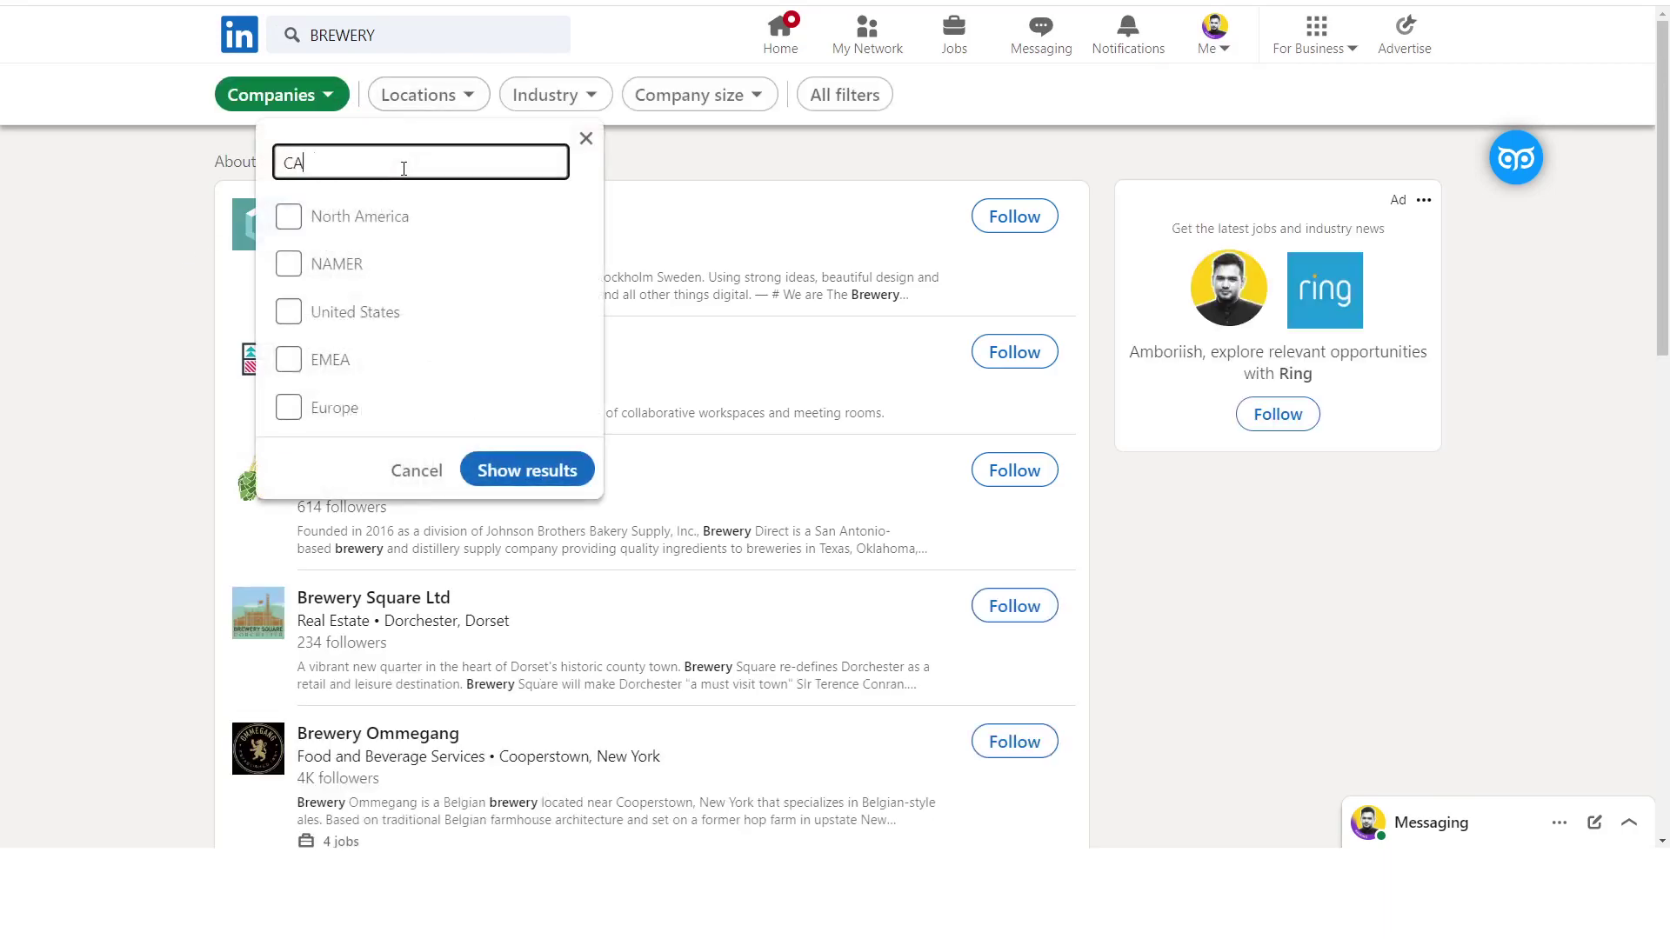
pyautogui.press('BackSpace')
pyautogui.press('BackSpace')
pyautogui.write('ADA')
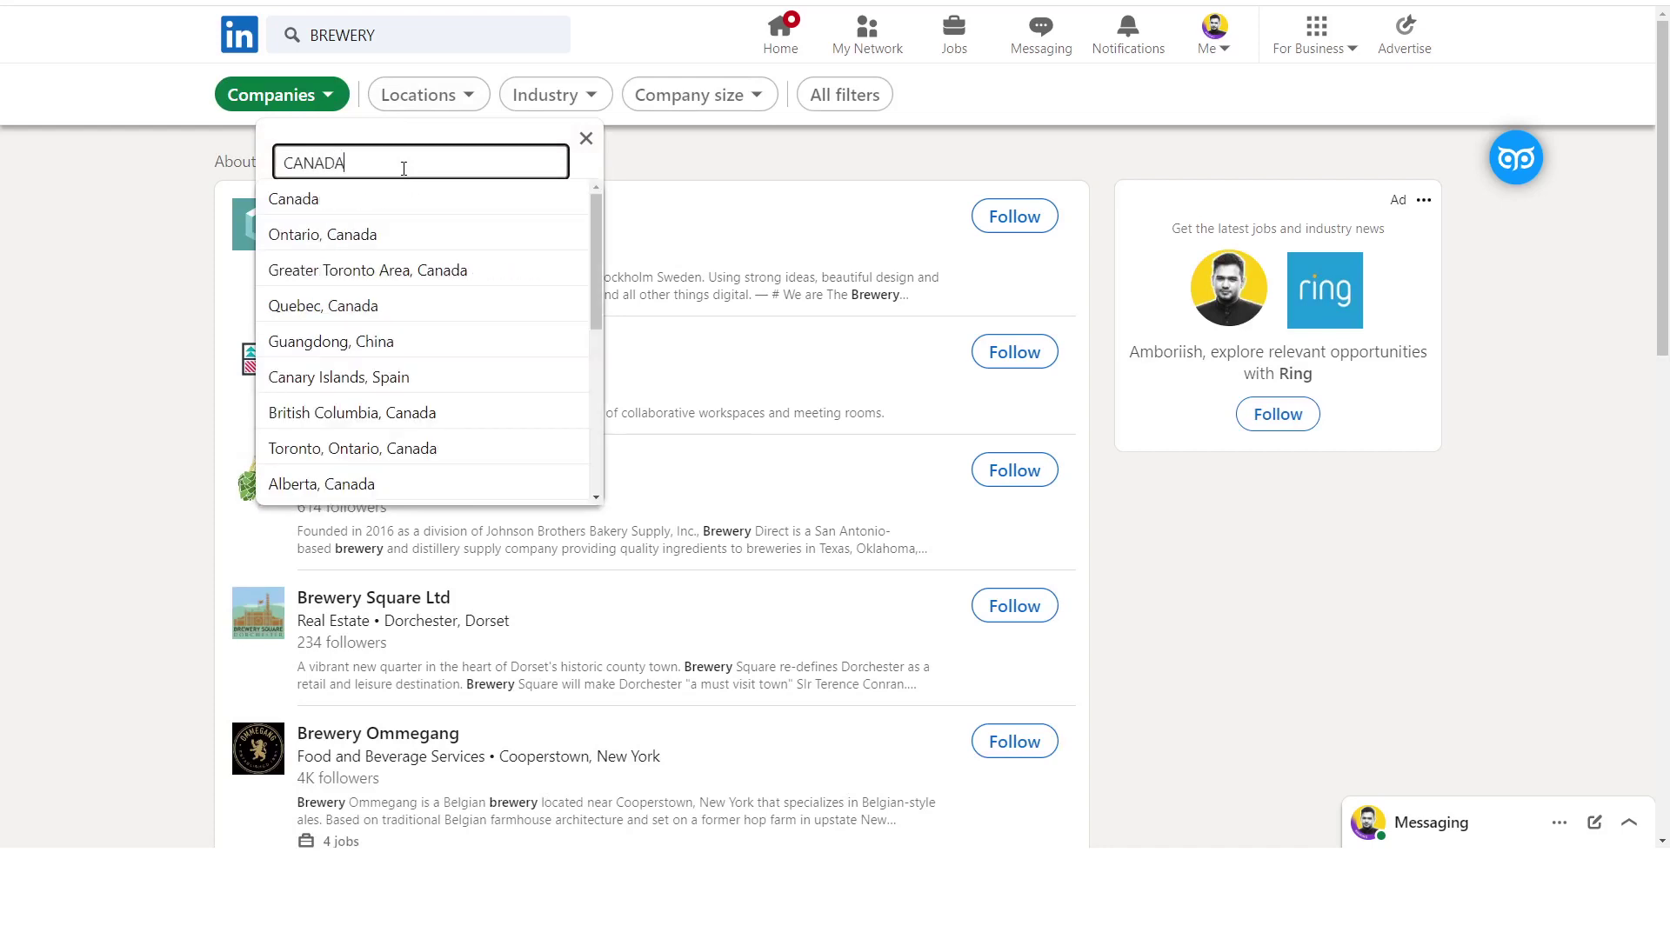
pyautogui.click(395, 199)
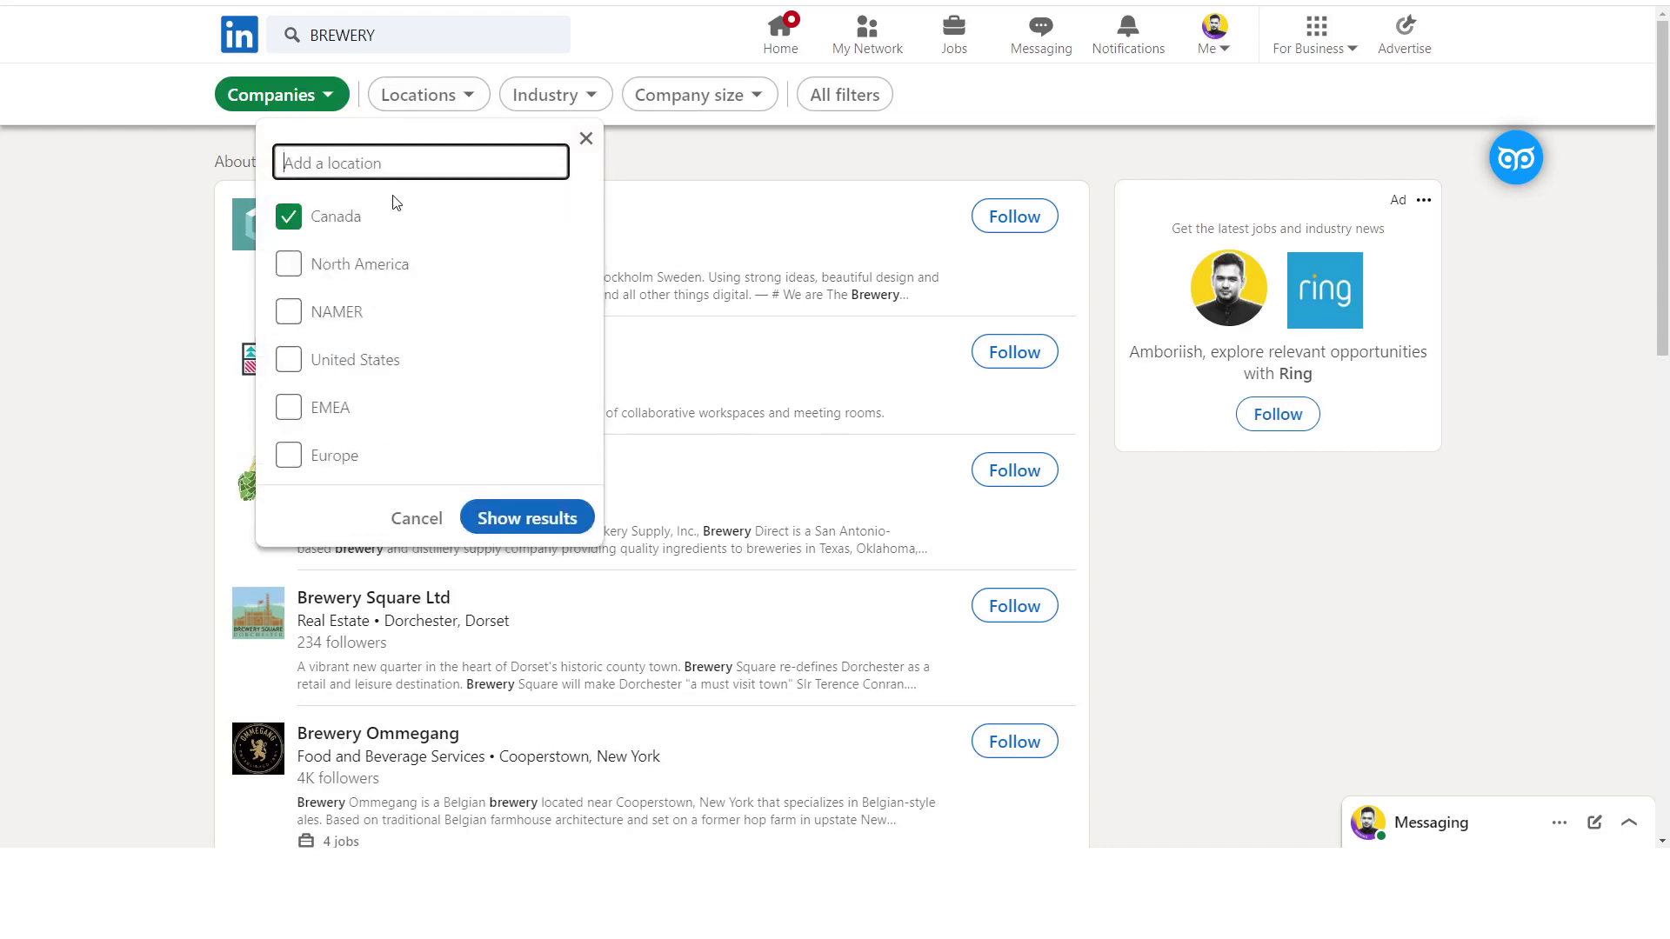
pyautogui.click(527, 520)
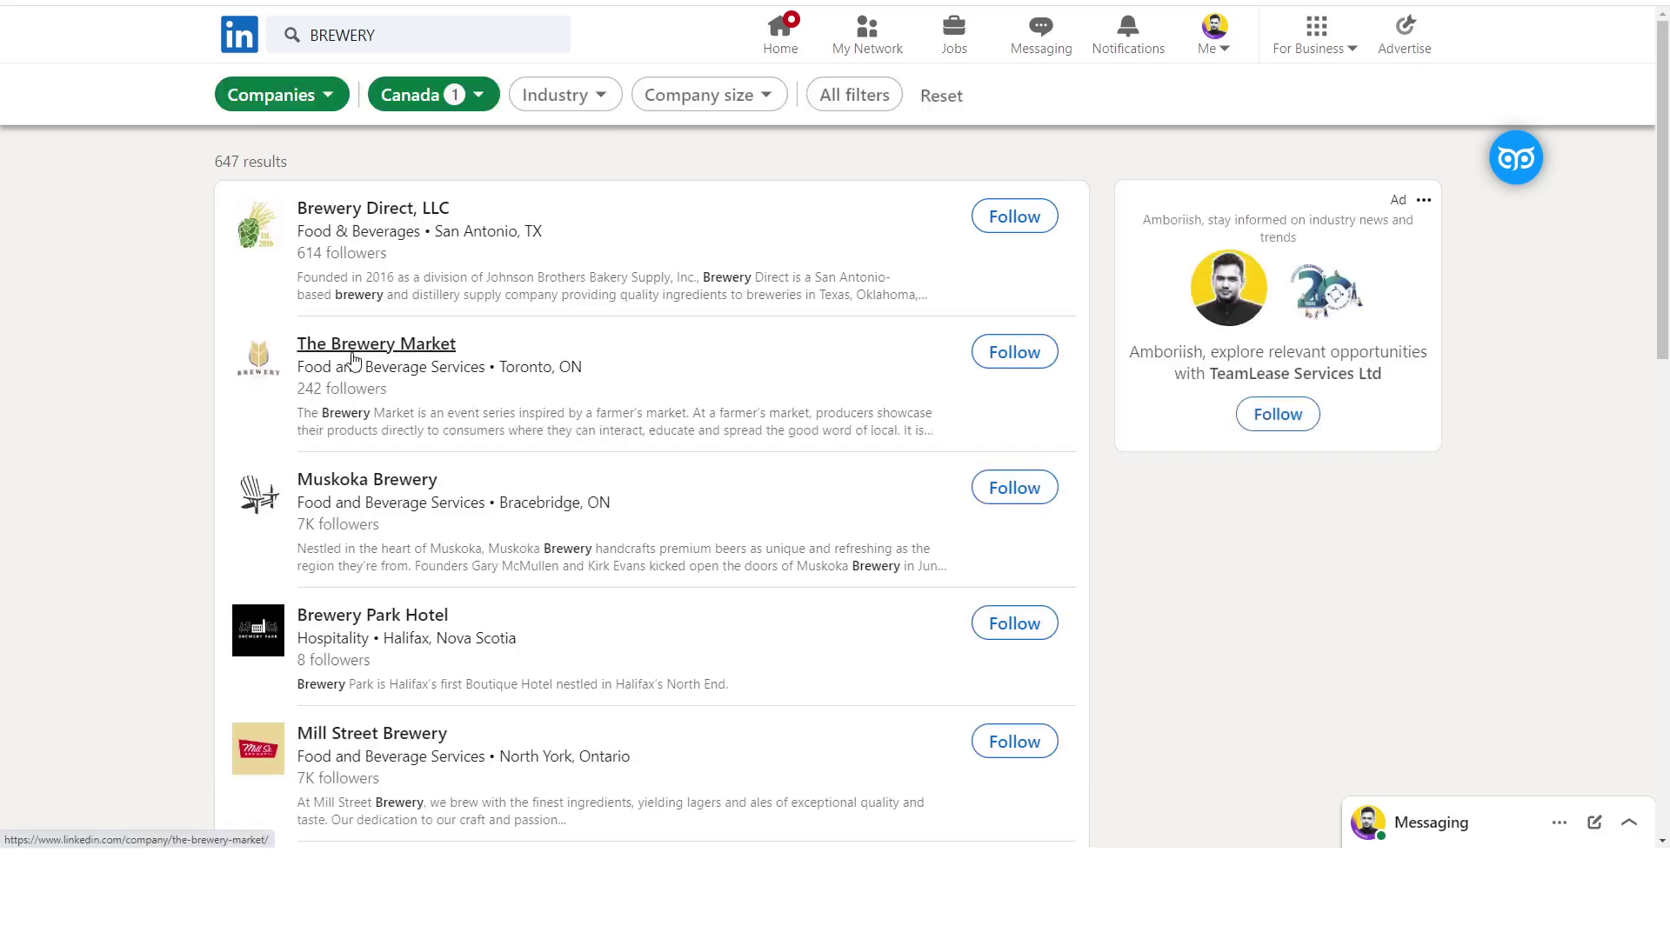
# Open the Muskoka Brewery company page and show its people.
pyautogui.click(364, 492)
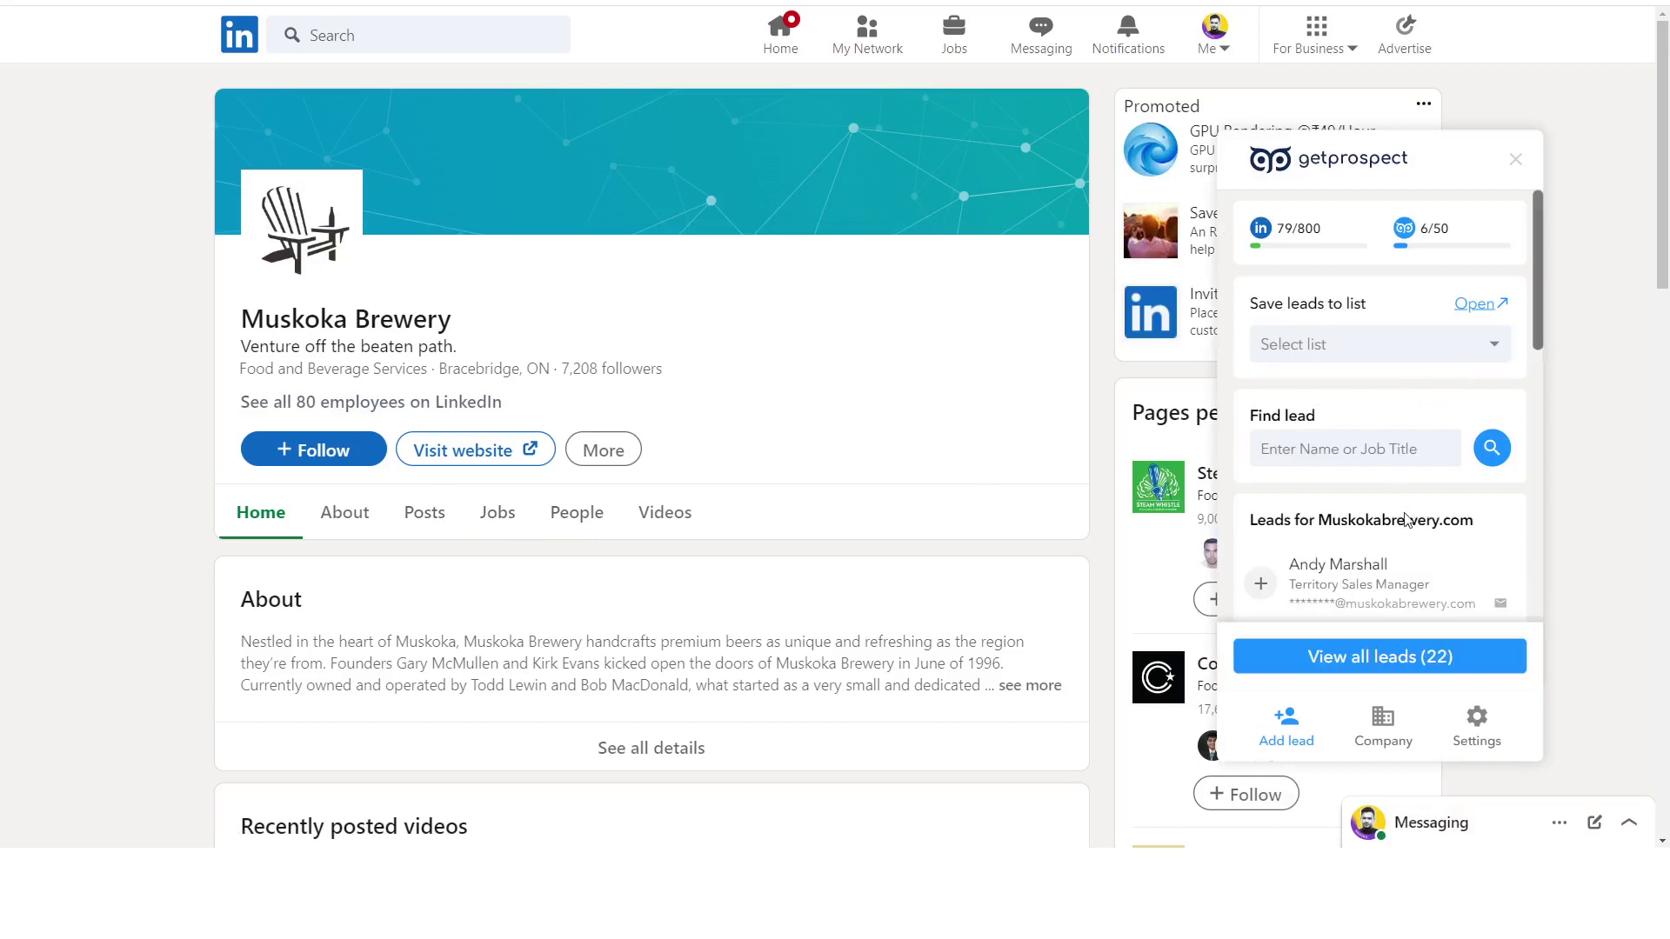
pyautogui.scroll(-2, 1380, 591)
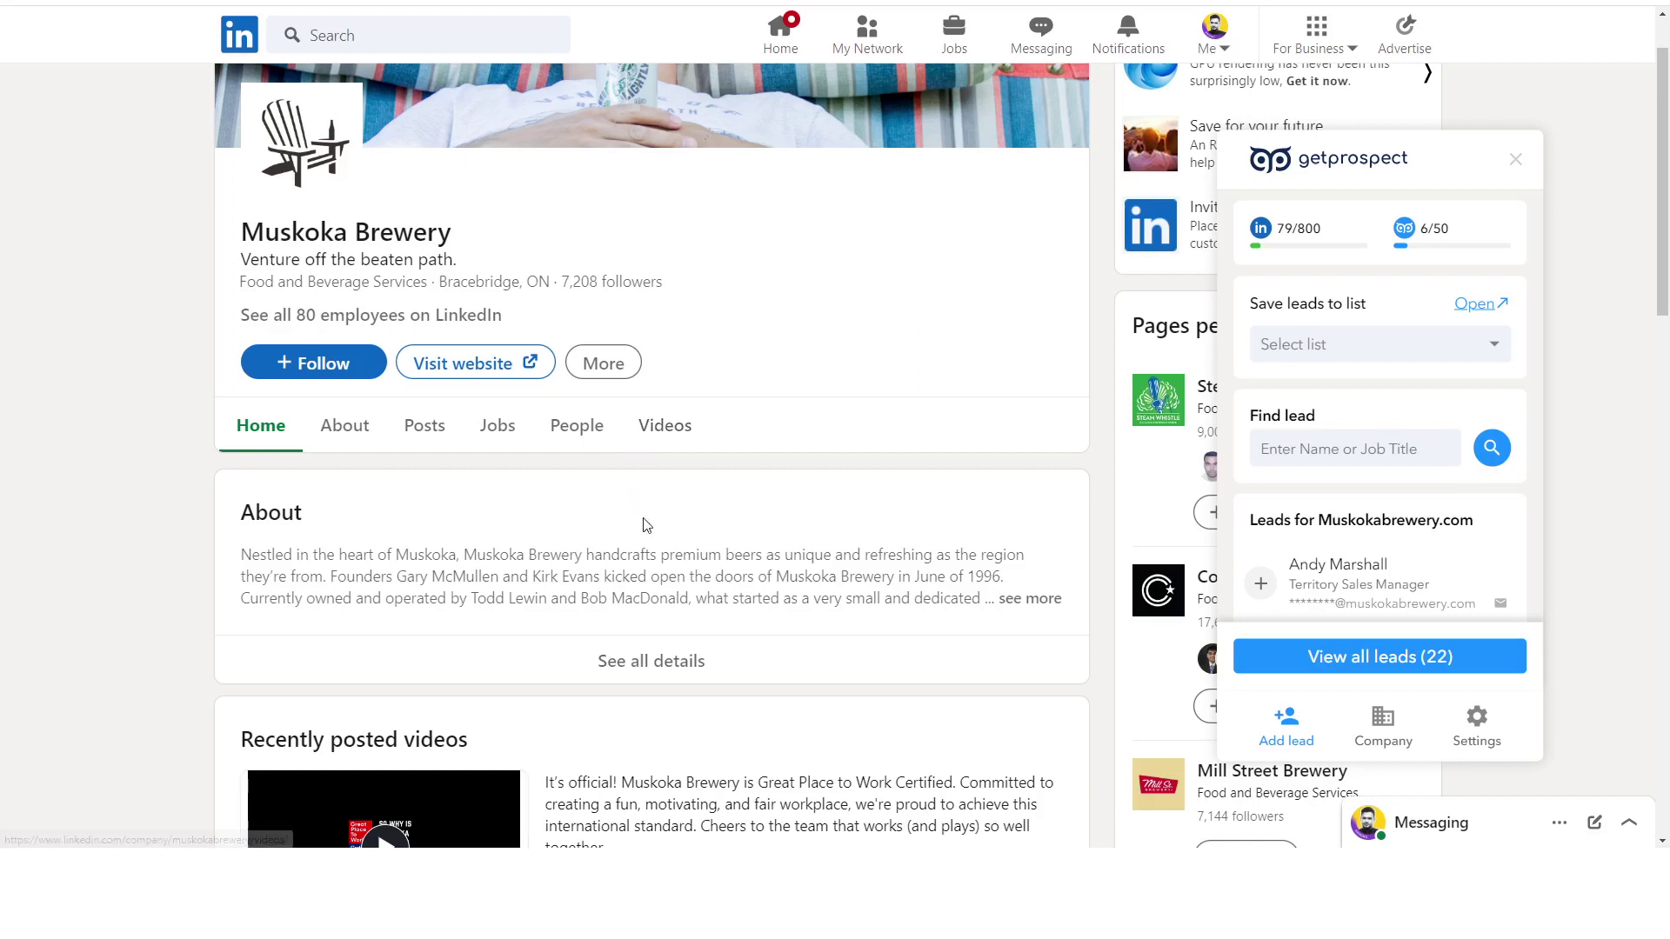
pyautogui.click(572, 430)
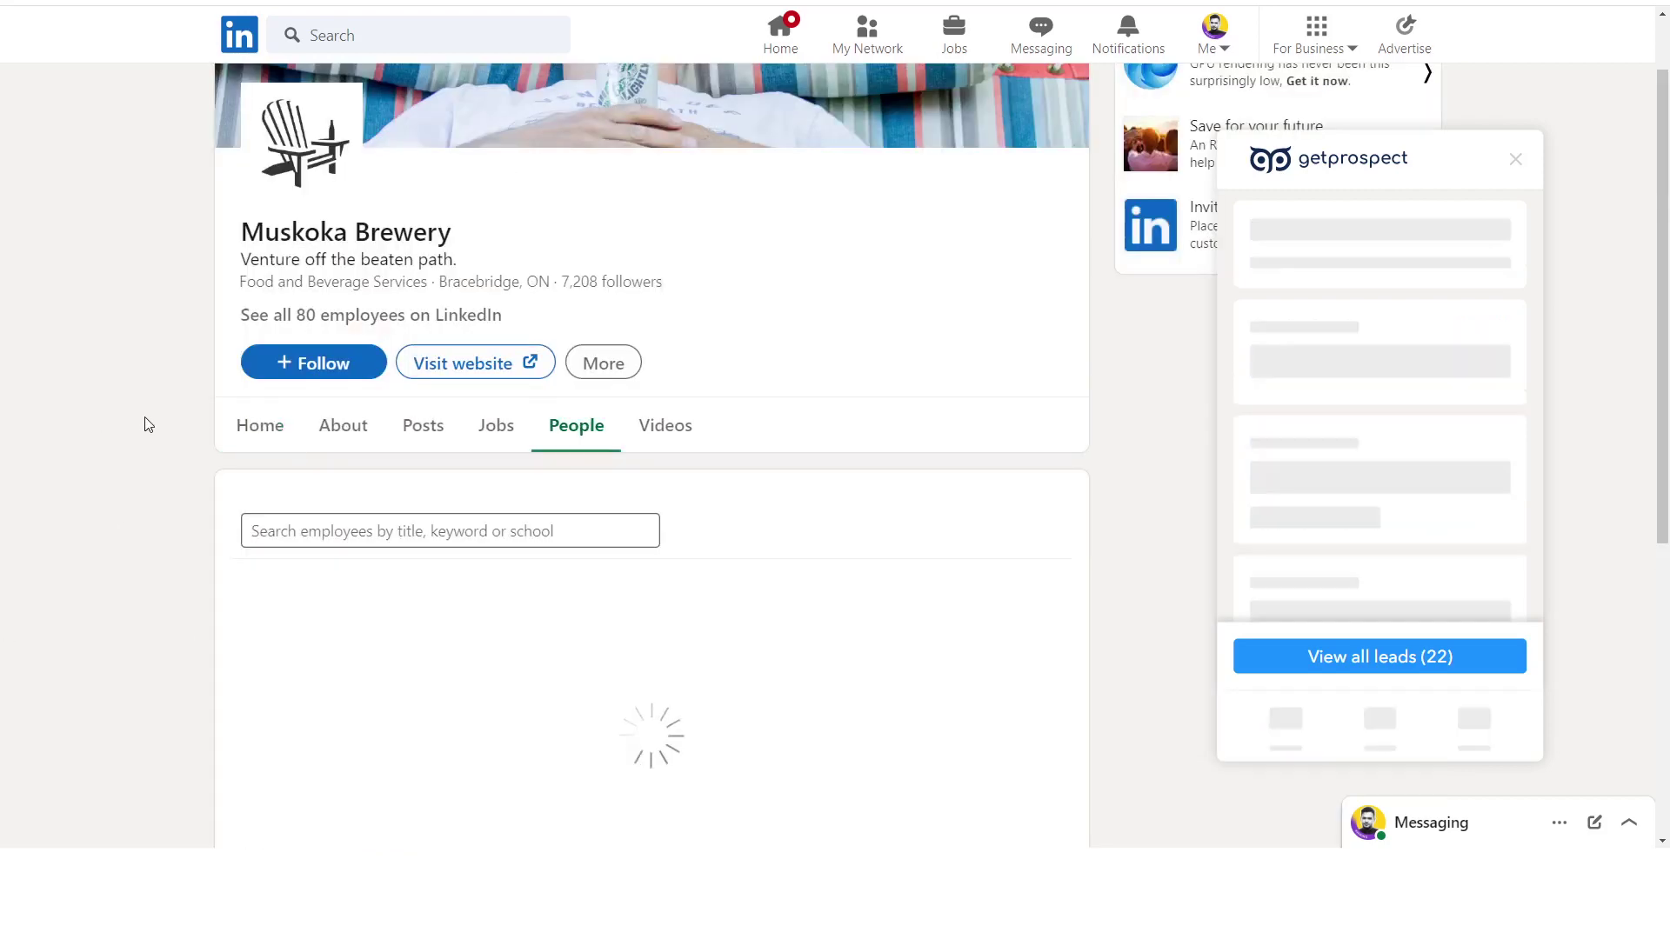
# Filter Muskoka Brewery's employees by the keywords FOUNDER, DIRECTOR, MANAGER, HR.
pyautogui.scroll(-3, 142, 421)
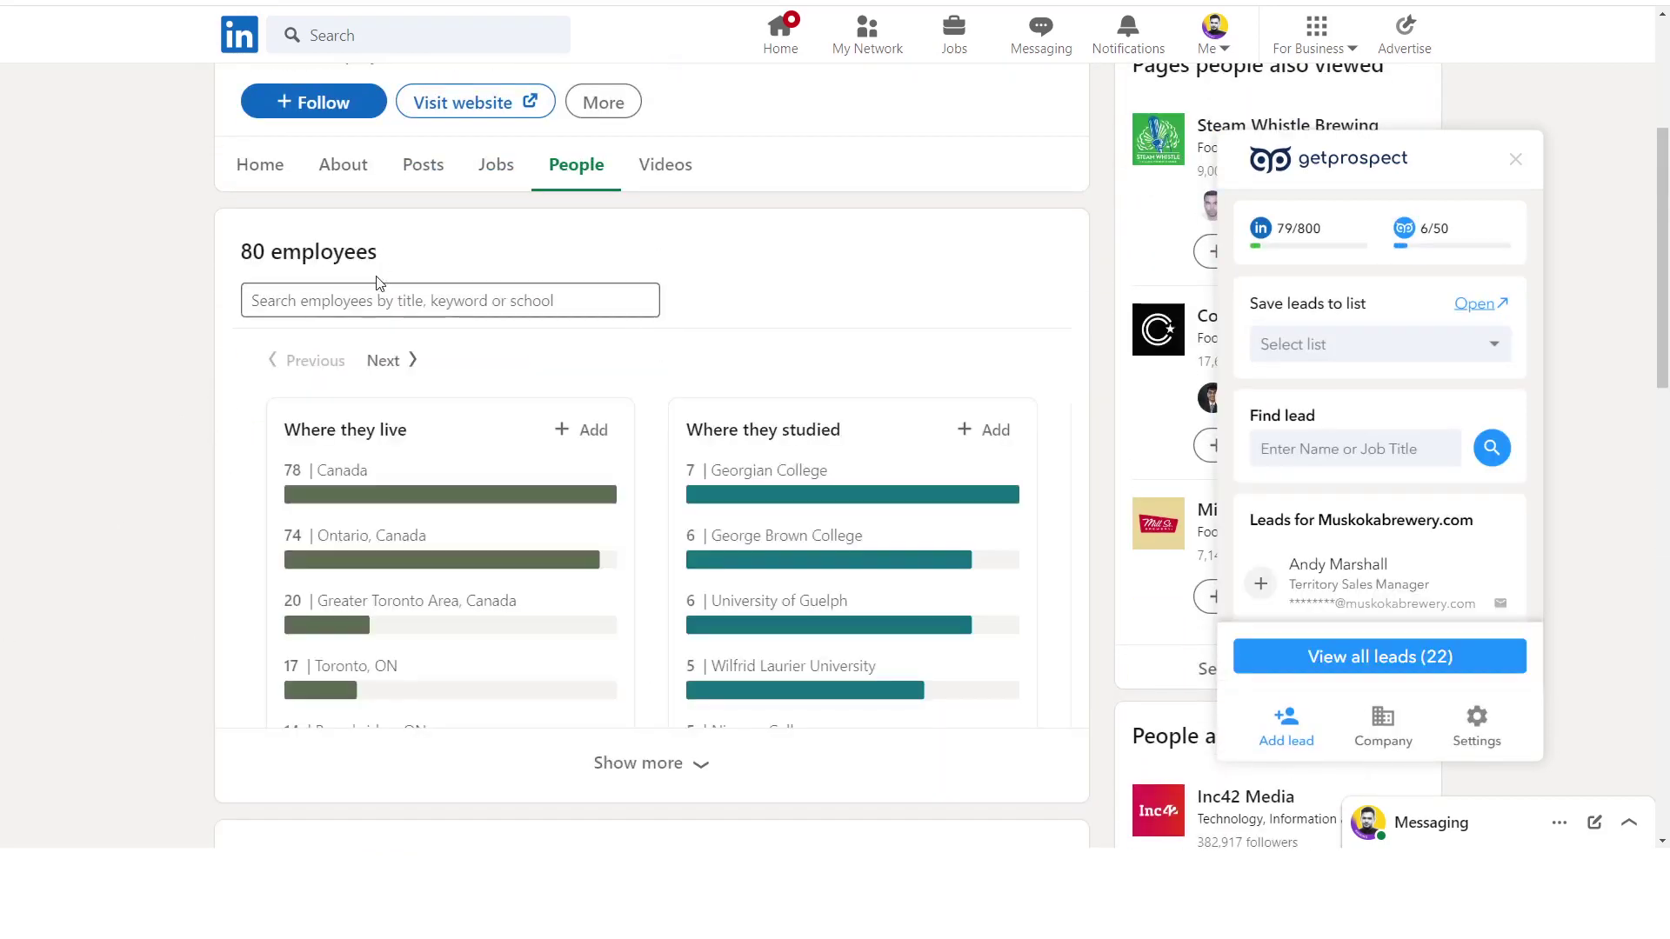
pyautogui.click(372, 296)
pyautogui.write('FOUNDER')
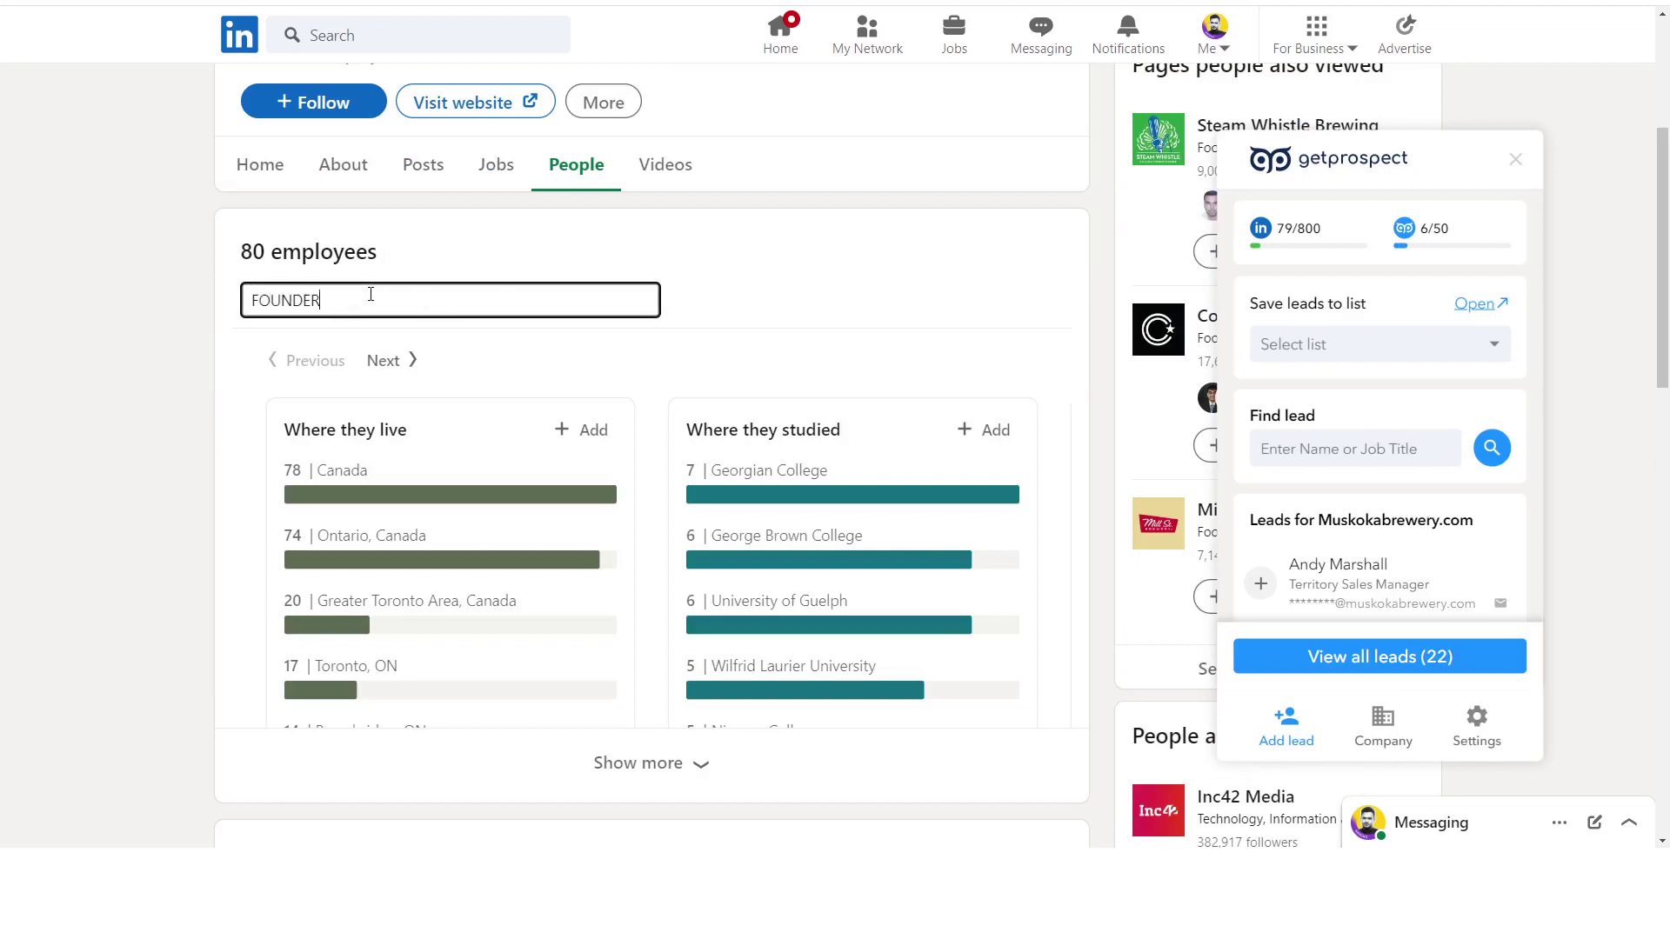
pyautogui.write(', DIRECTOR, MANAGER, HR')
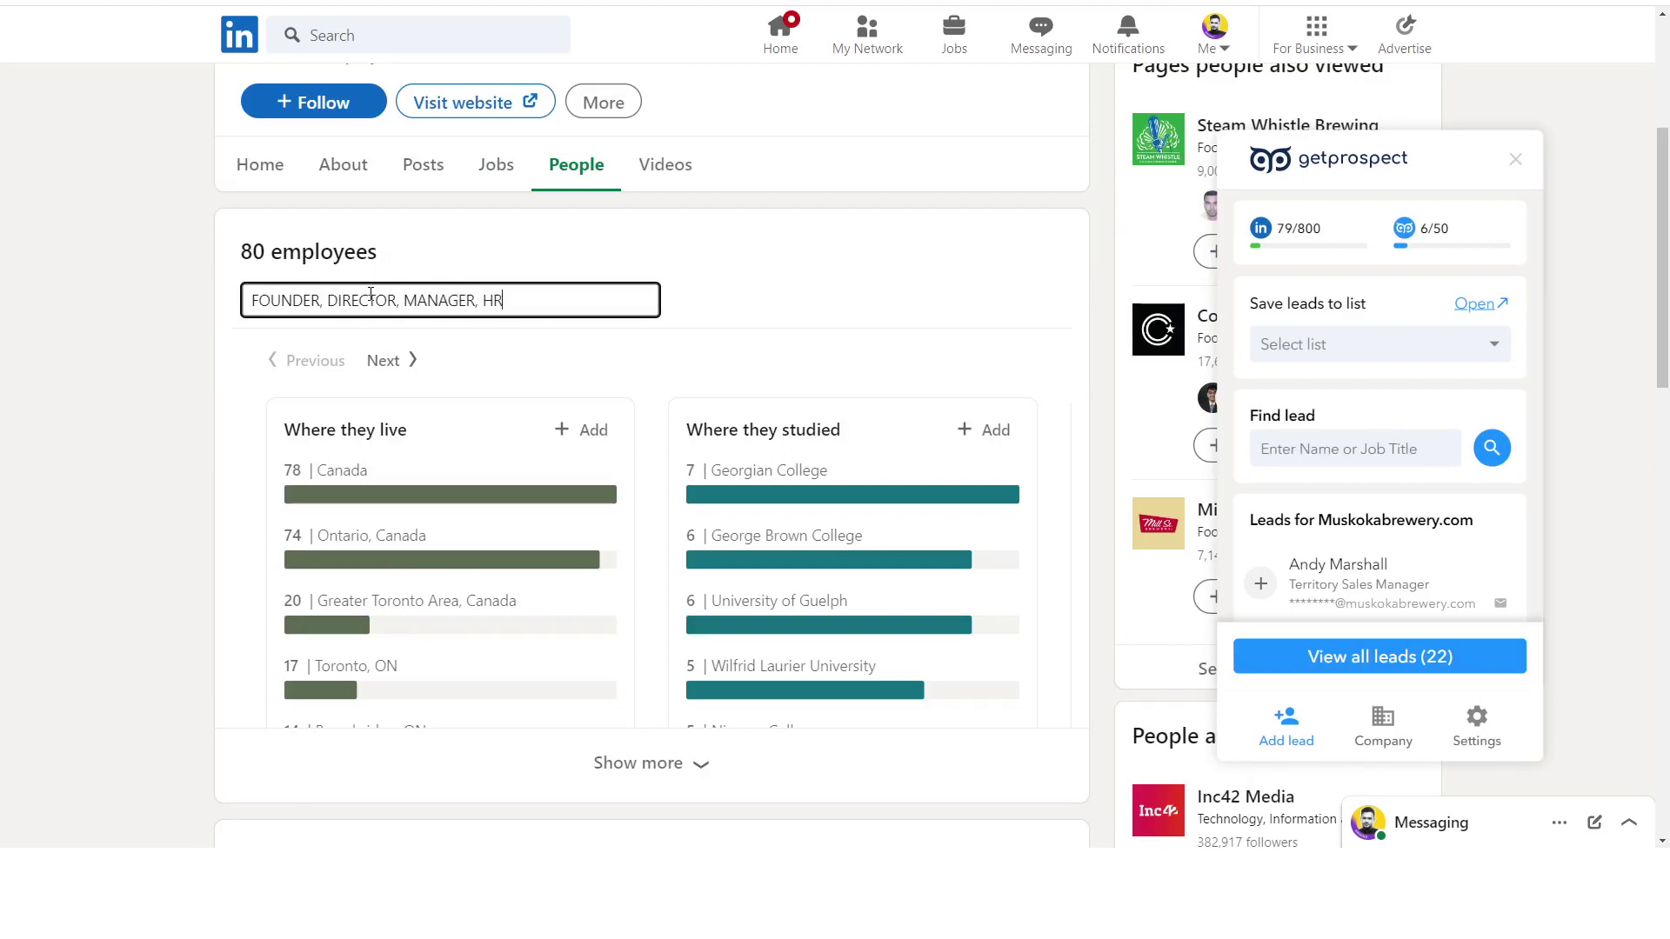
pyautogui.hotkey('ctrl', 'a')
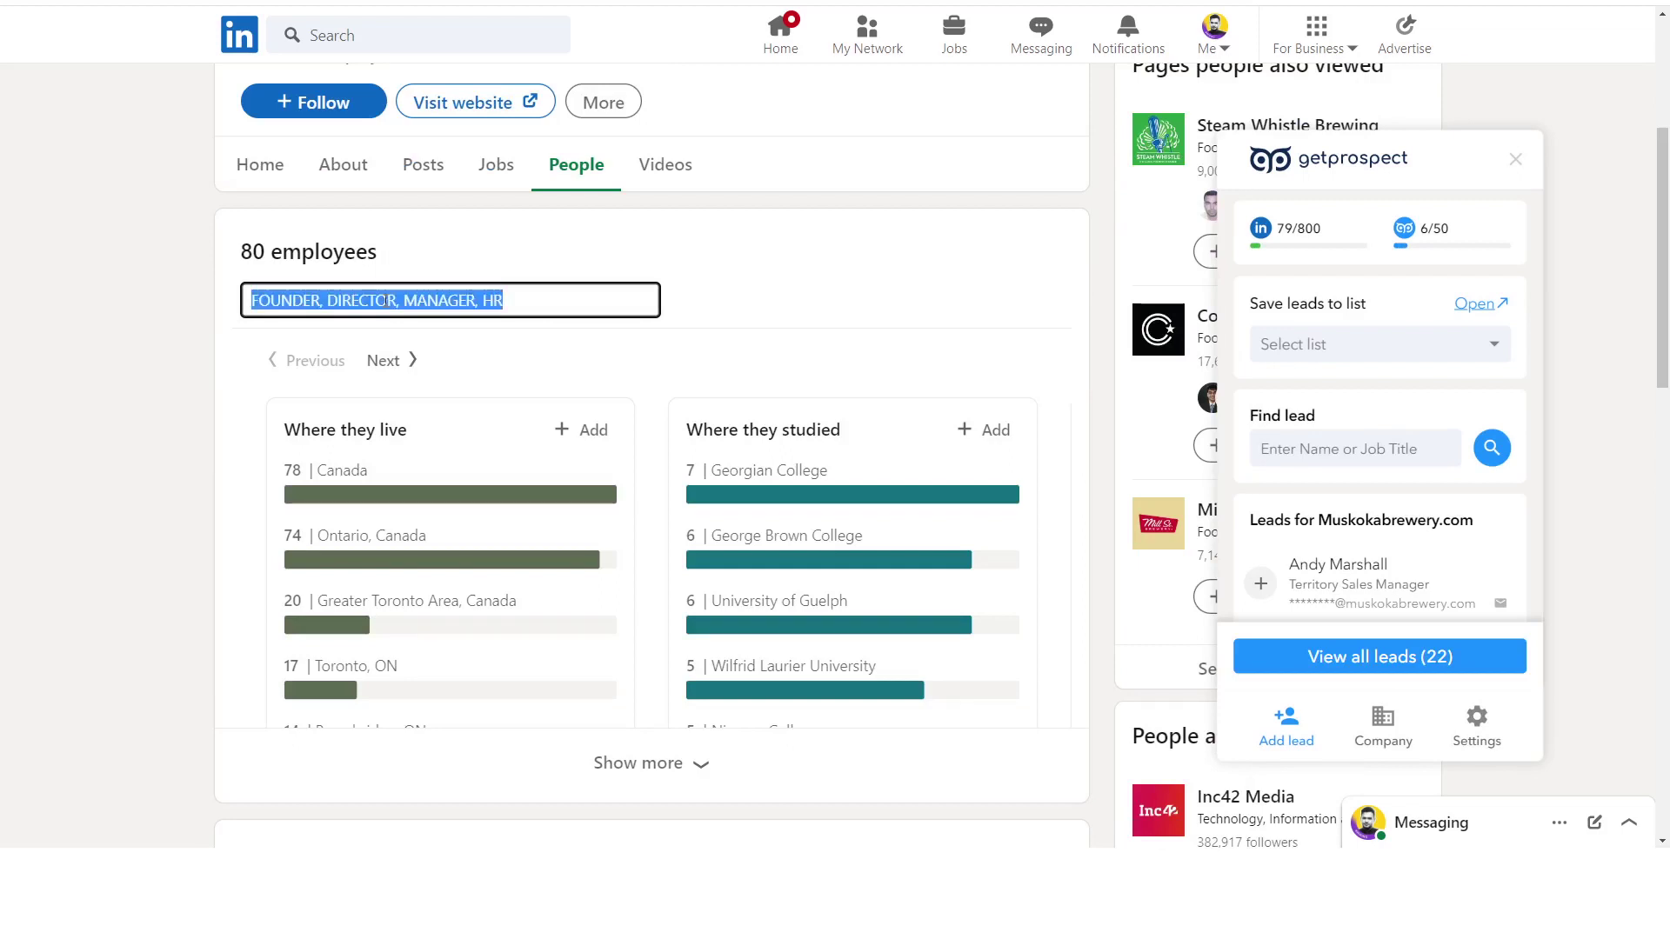
pyautogui.press('Return')
# Review the employees matching the keywords and remove the FOUNDER keyword from the employee filter.
pyautogui.scroll(-1, 144, 387)
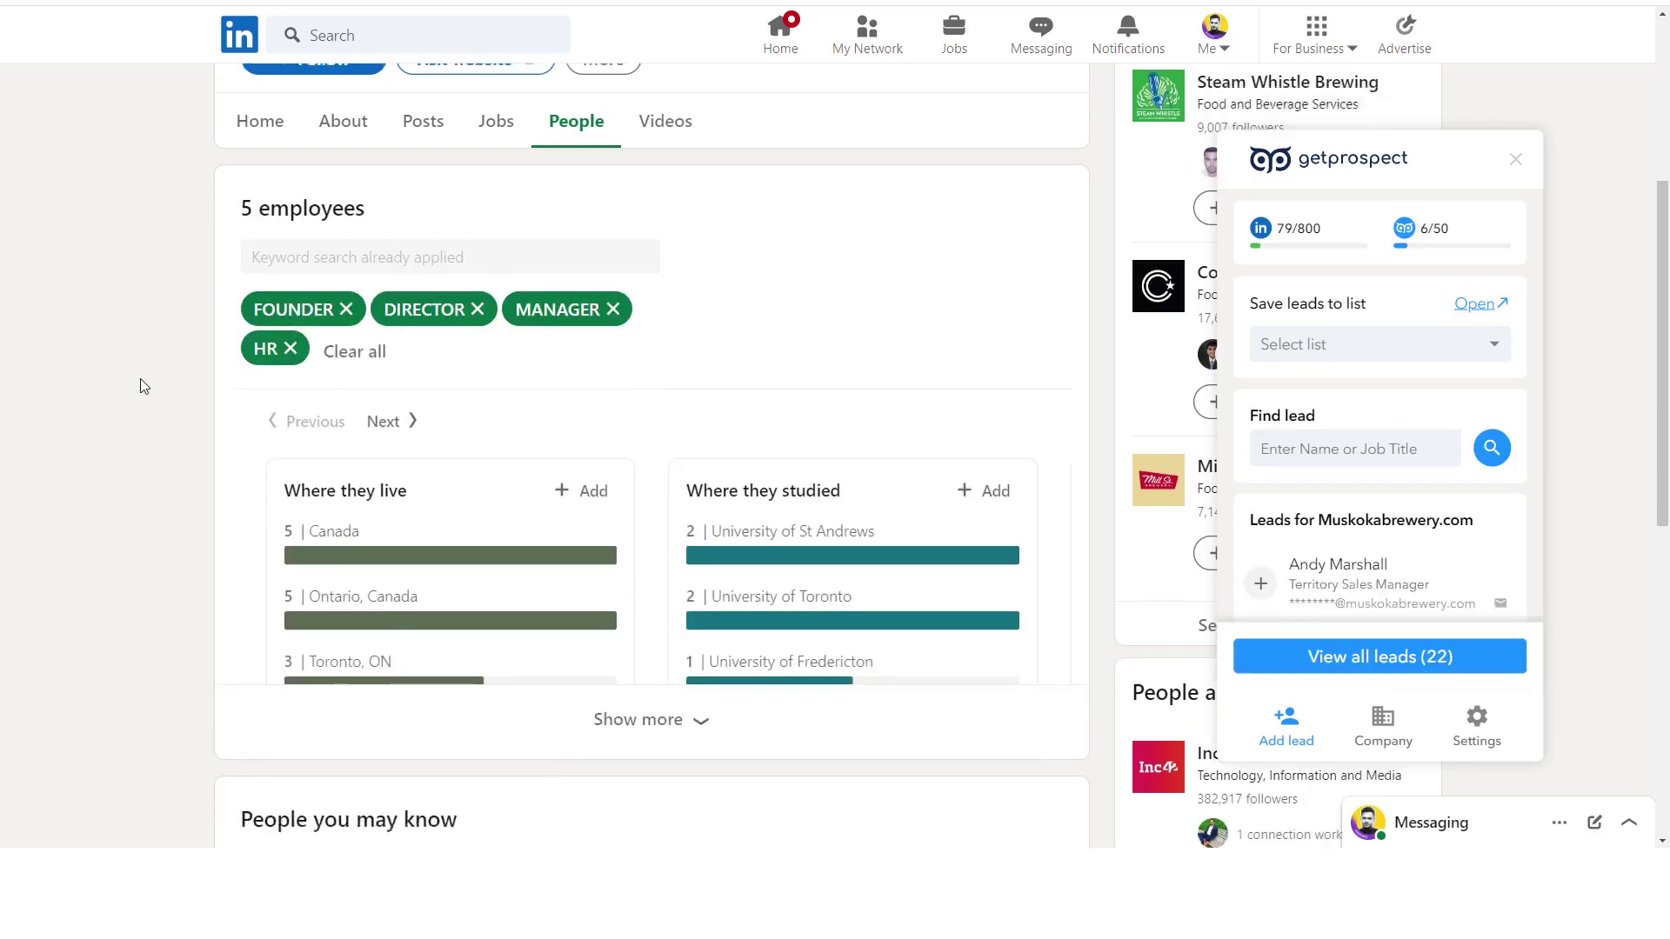
pyautogui.scroll(-4, 144, 387)
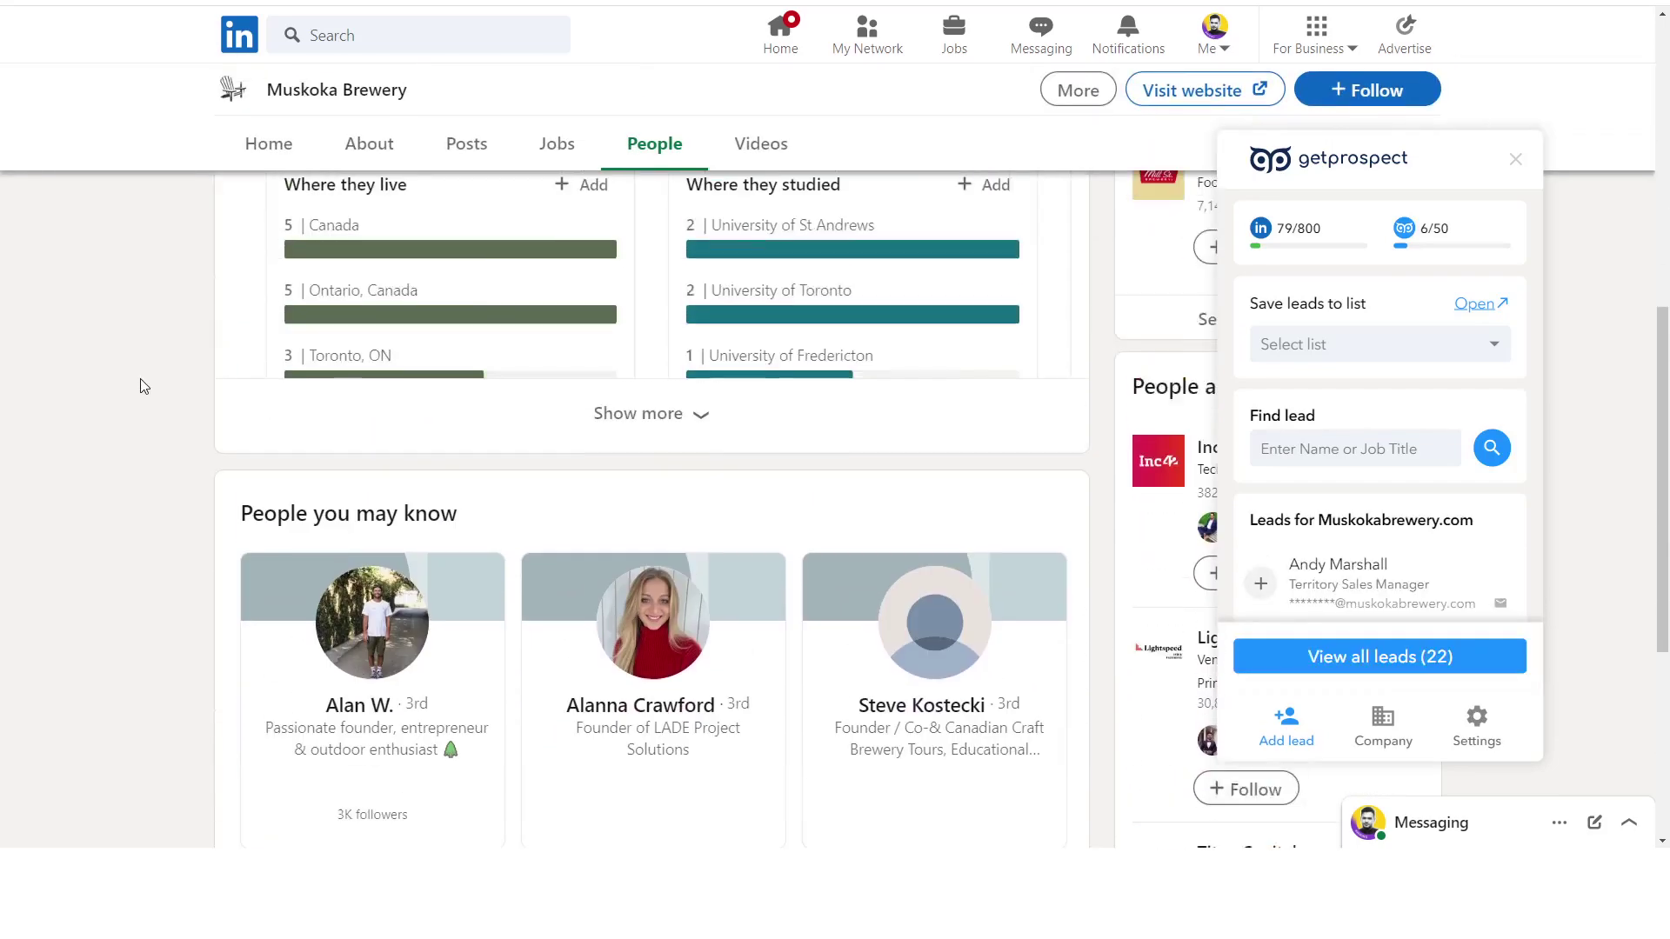
pyautogui.scroll(3, 484, 596)
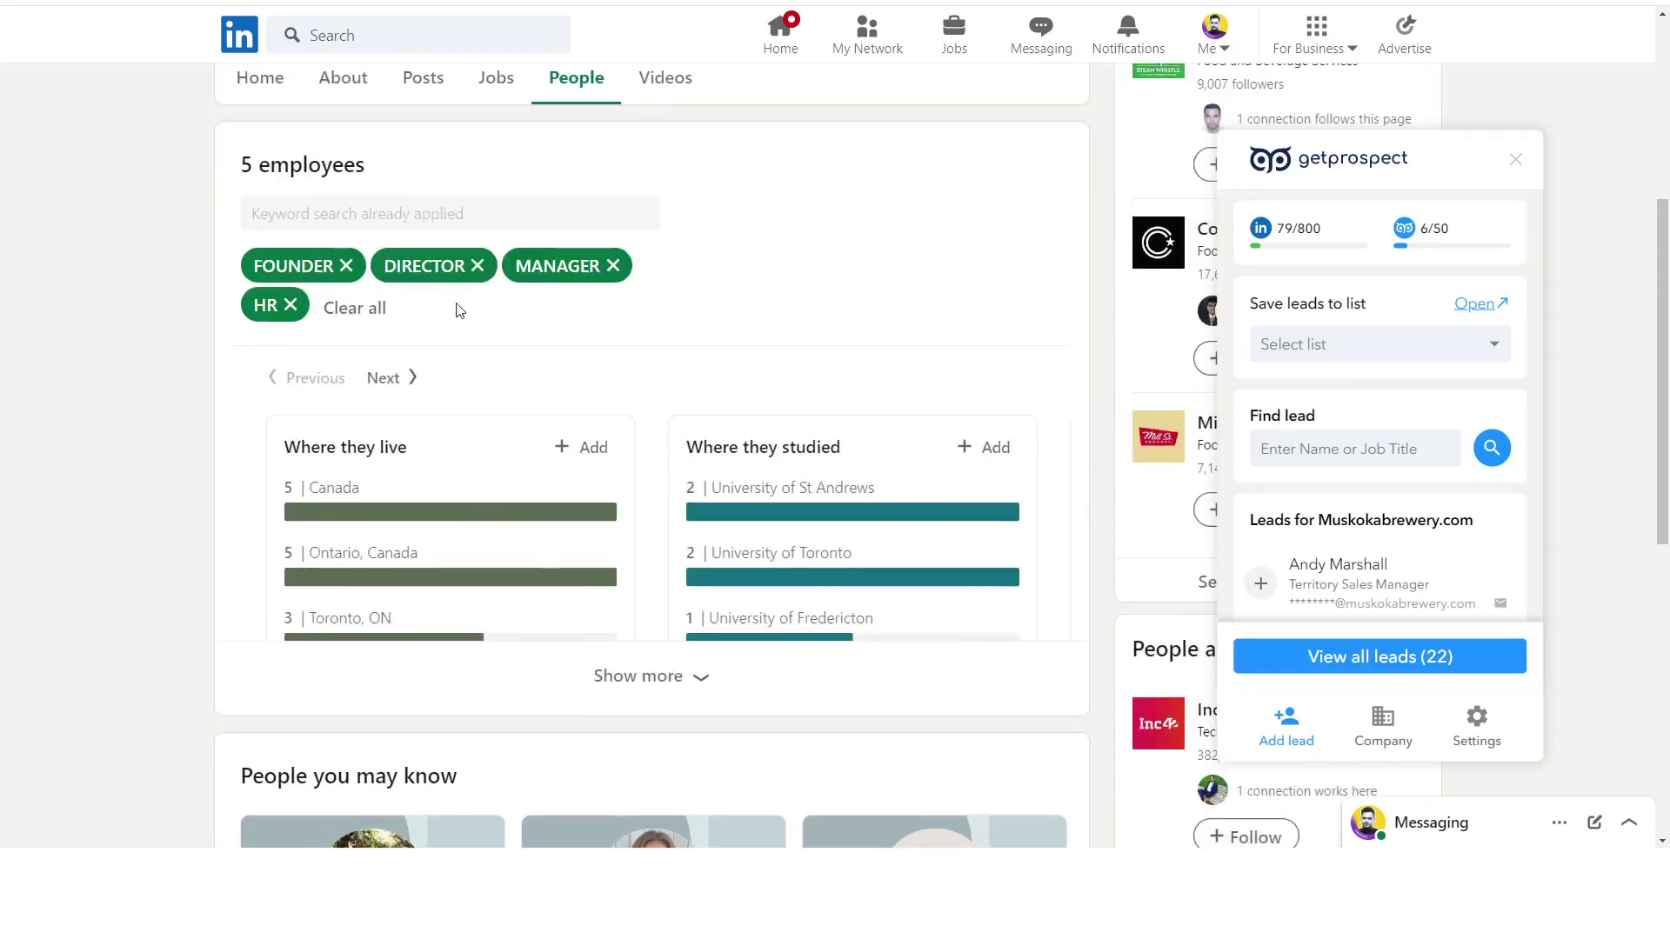
pyautogui.scroll(-5, 438, 483)
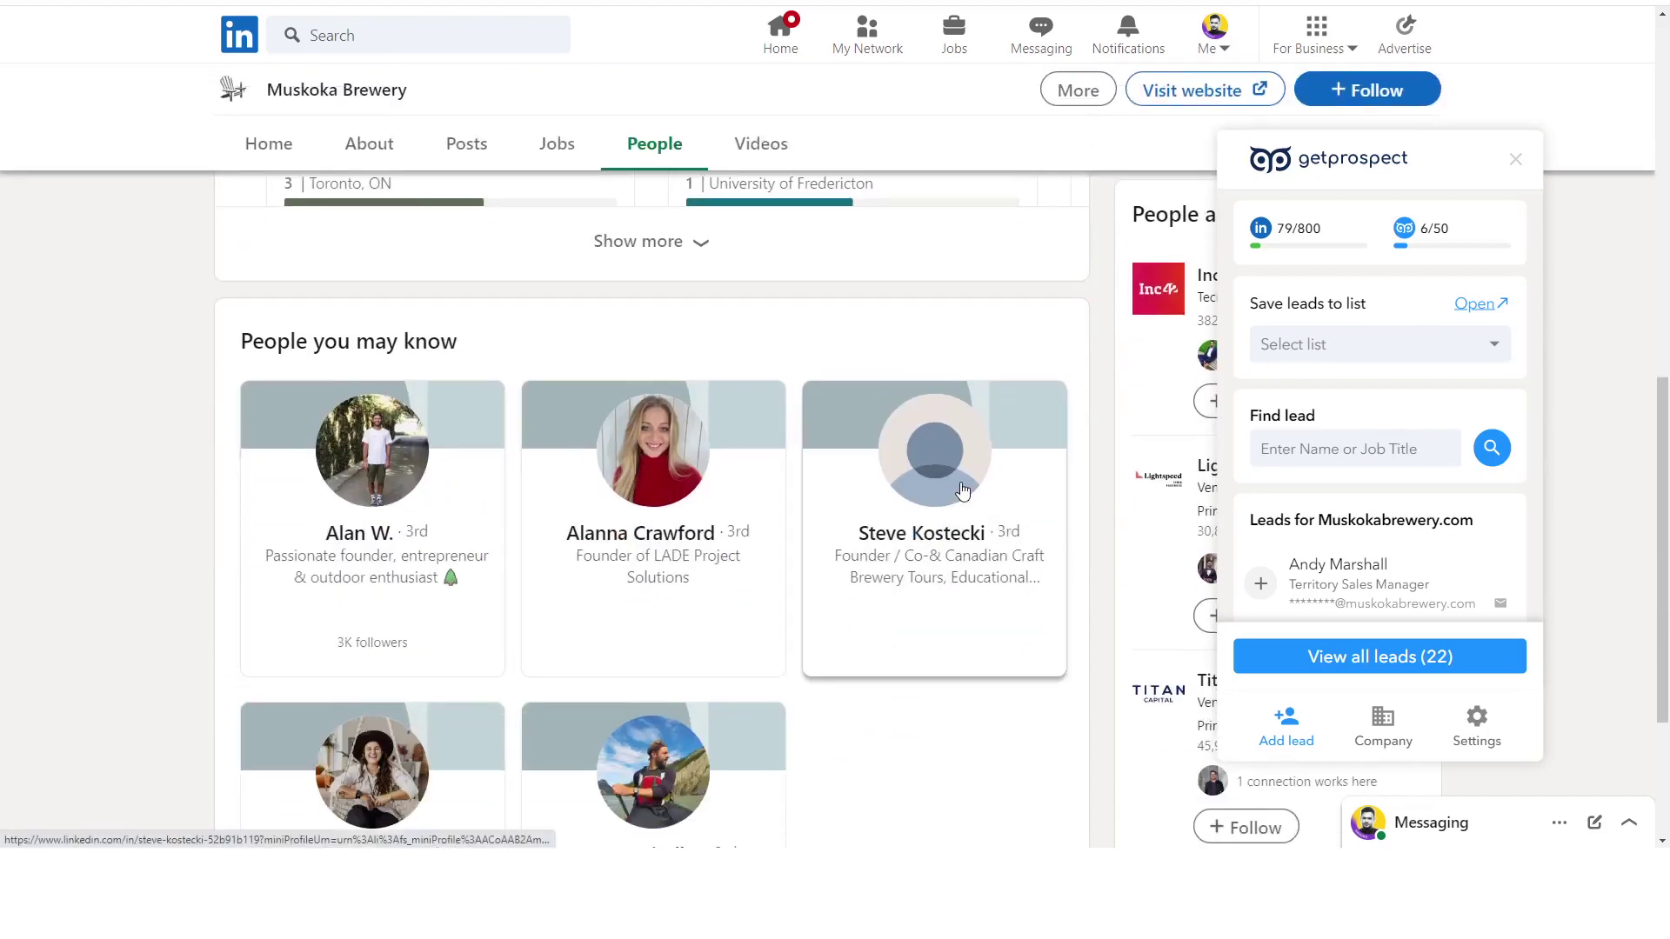
pyautogui.scroll(-3, 932, 652)
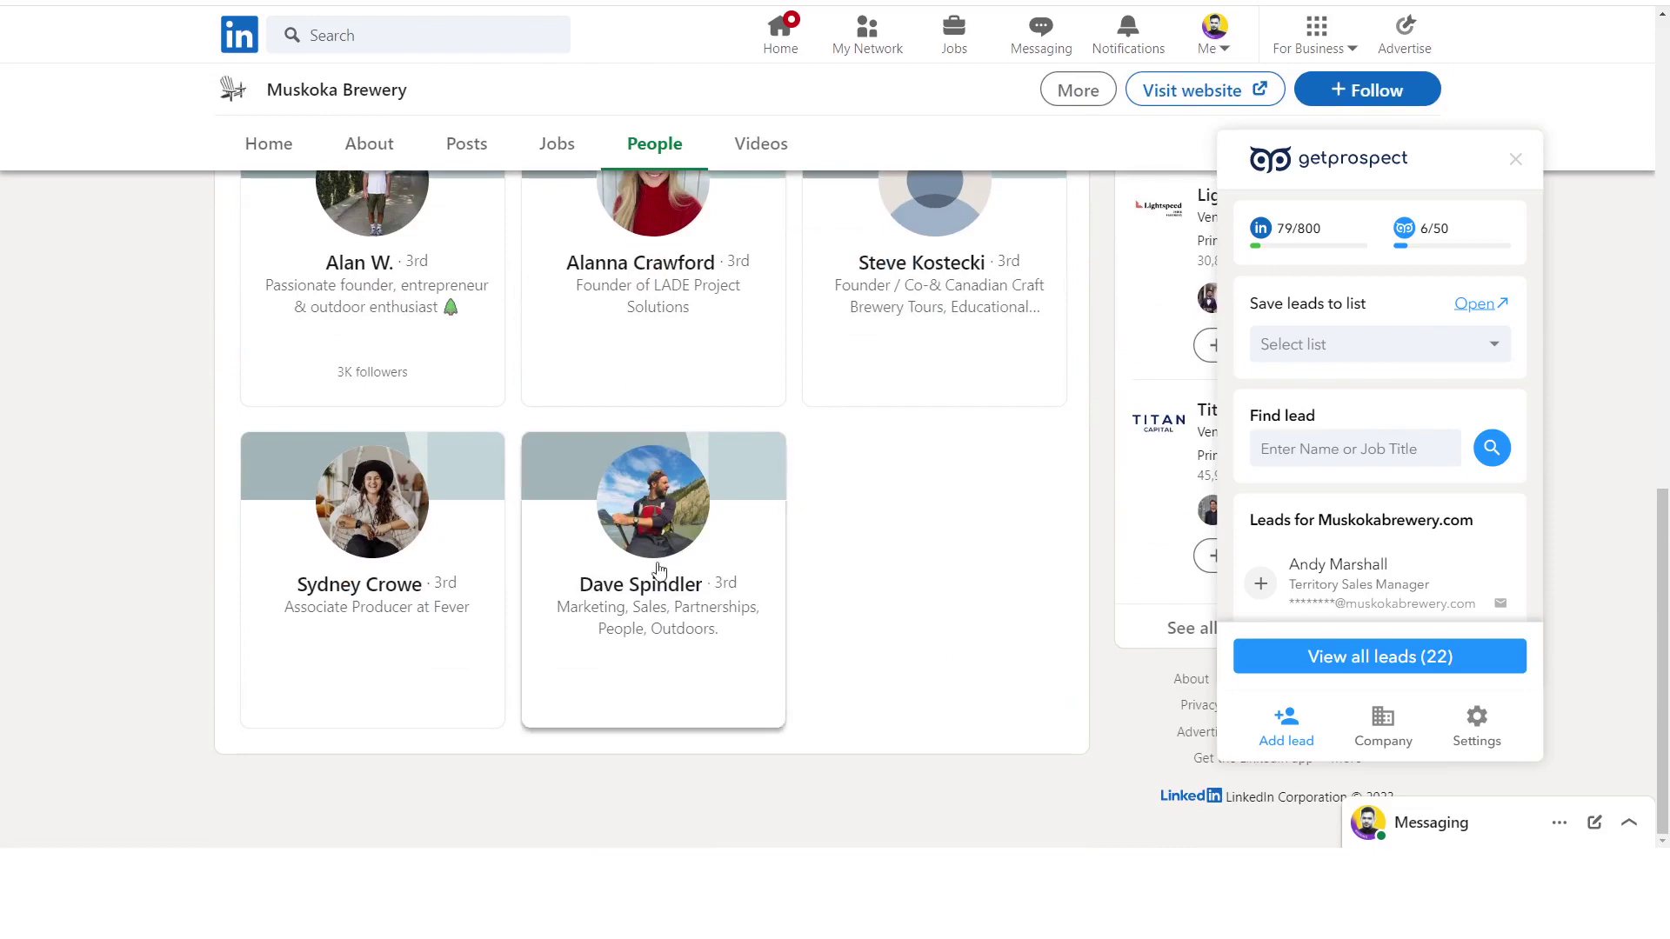
pyautogui.scroll(8, 356, 514)
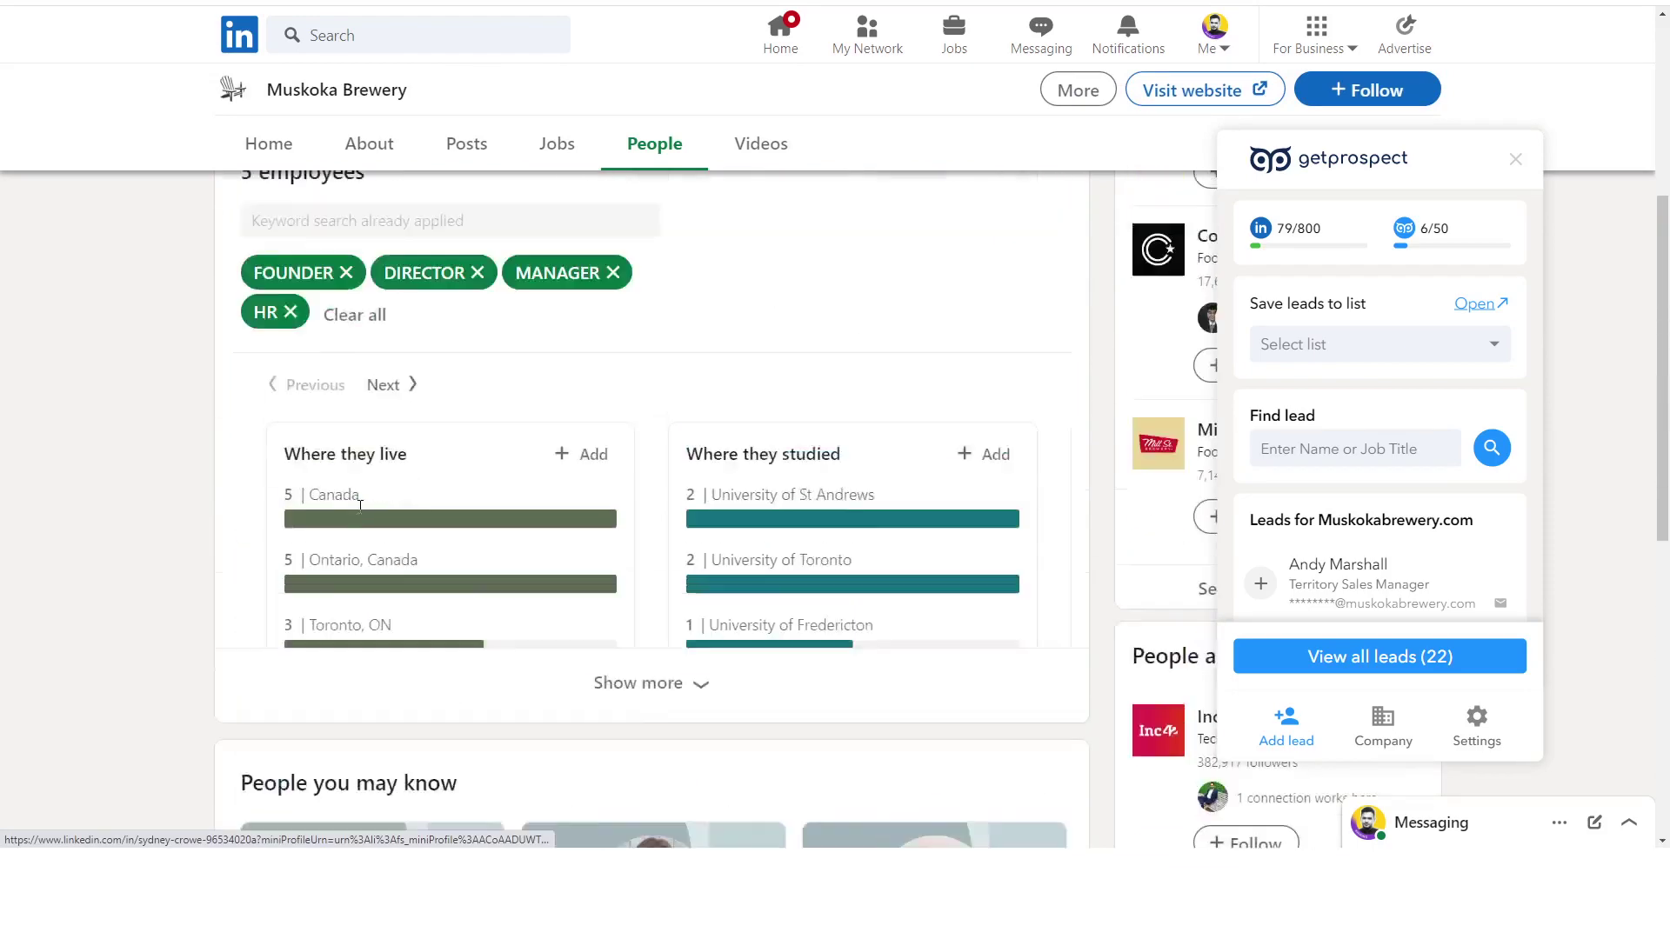
pyautogui.scroll(1, 359, 505)
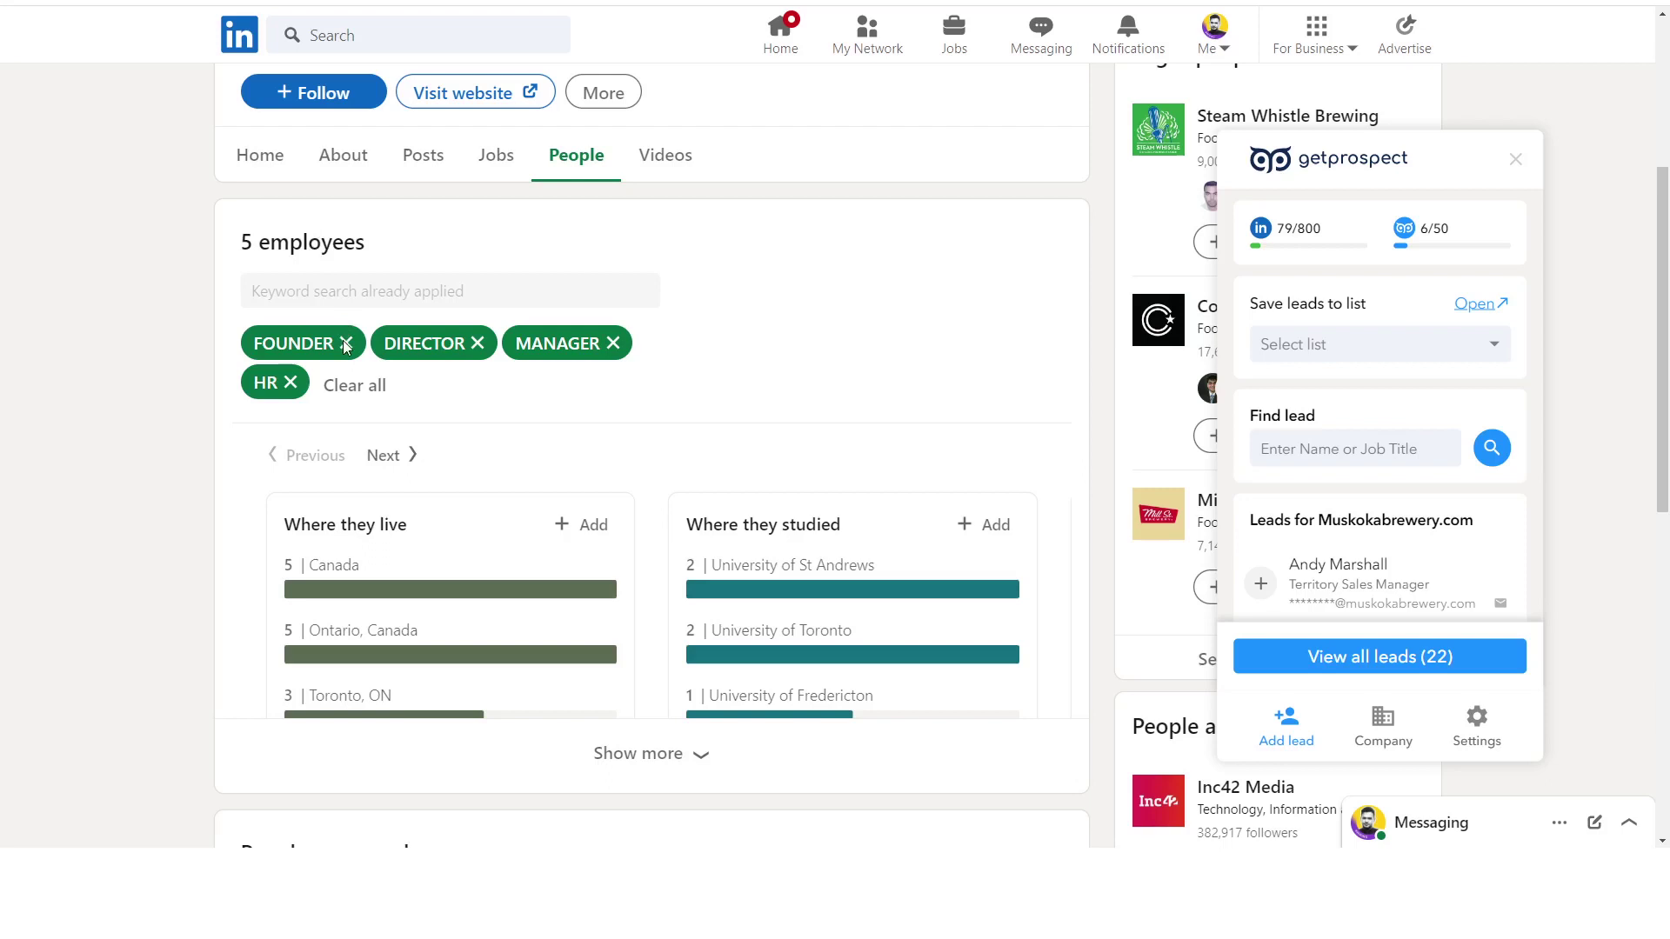
pyautogui.click(345, 344)
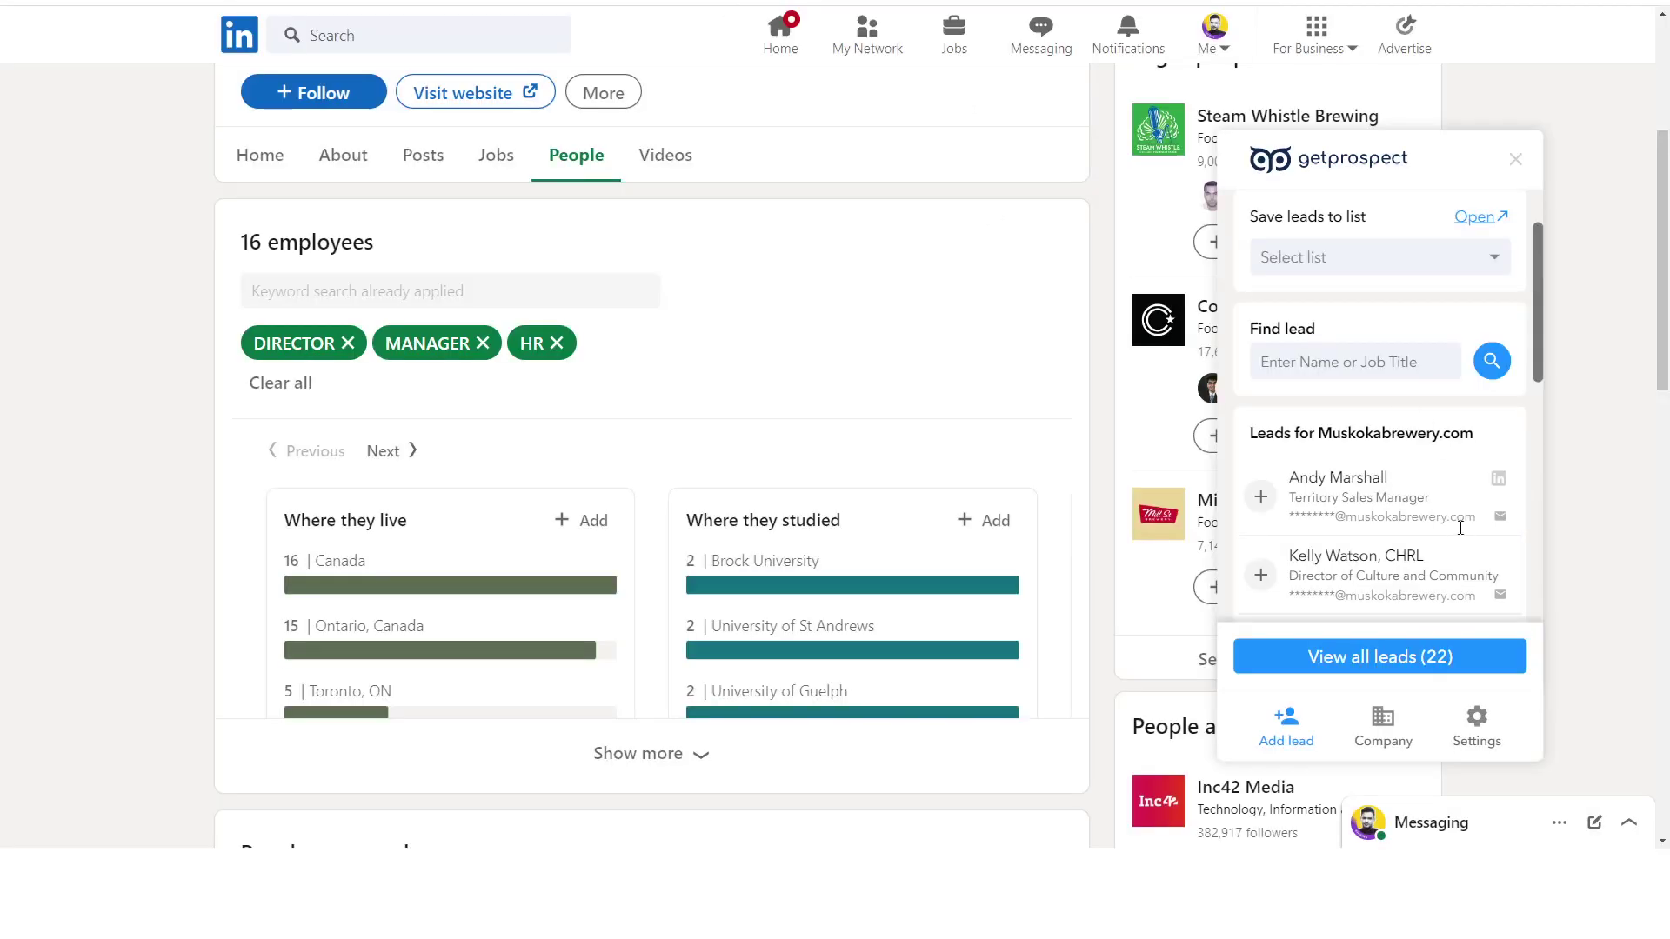
# Open the LinkedIn profile of Muskoka Brewery's controller from the GetProspect leads and review the work experience.
pyautogui.scroll(-2, 1460, 528)
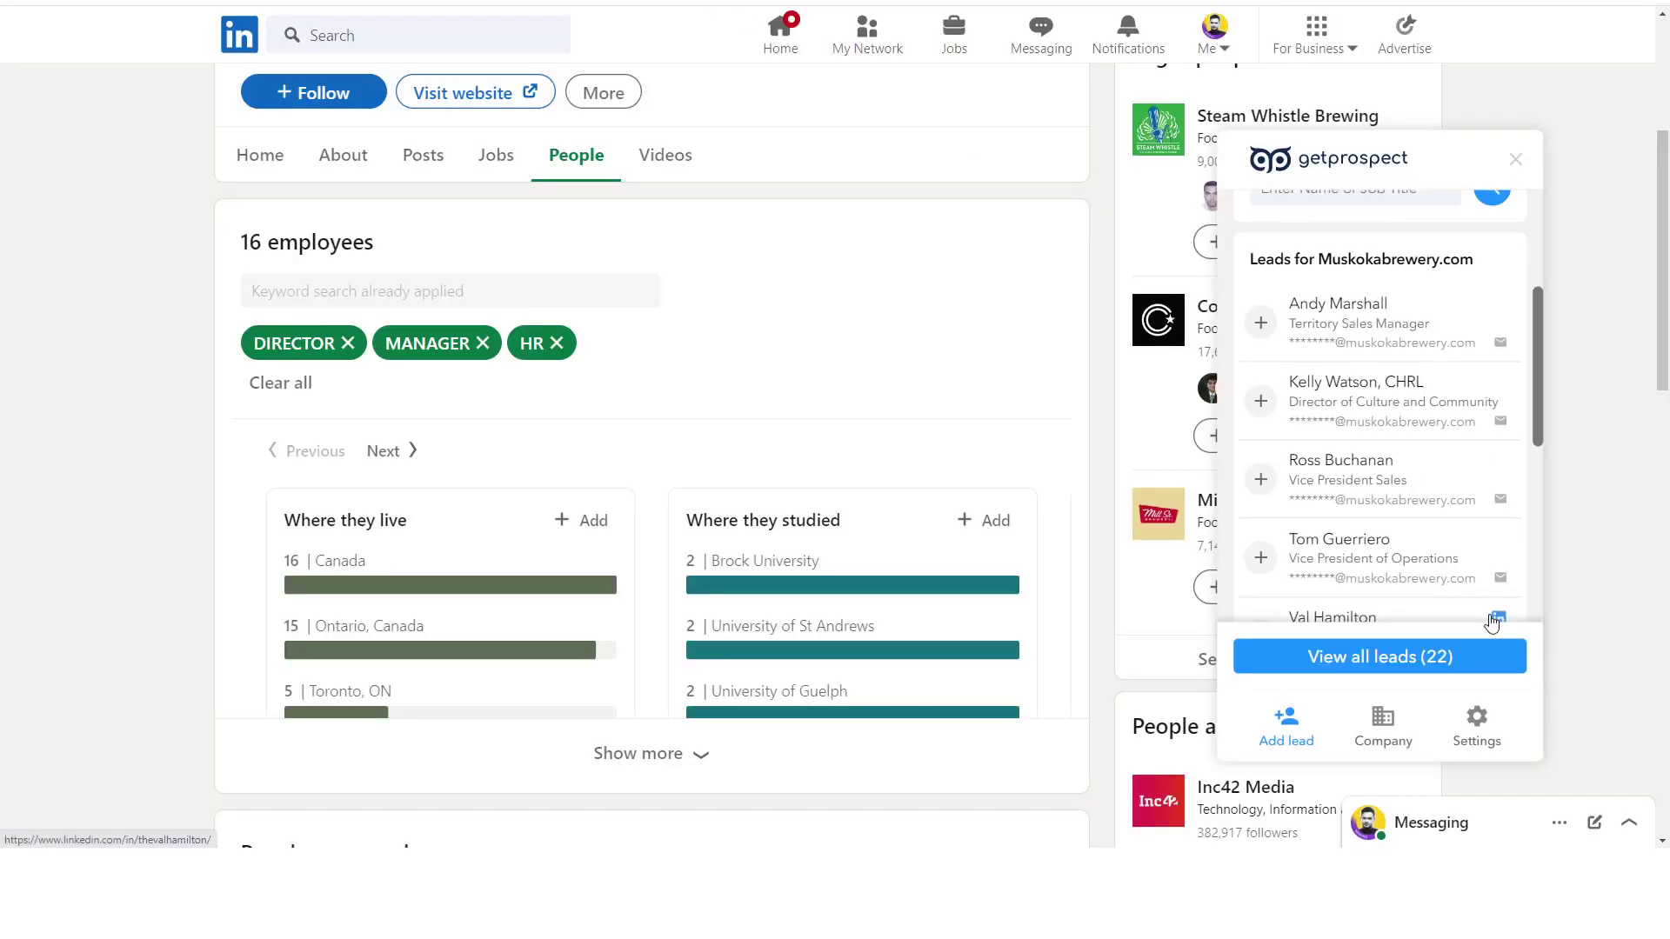
pyautogui.scroll(-3, 1493, 621)
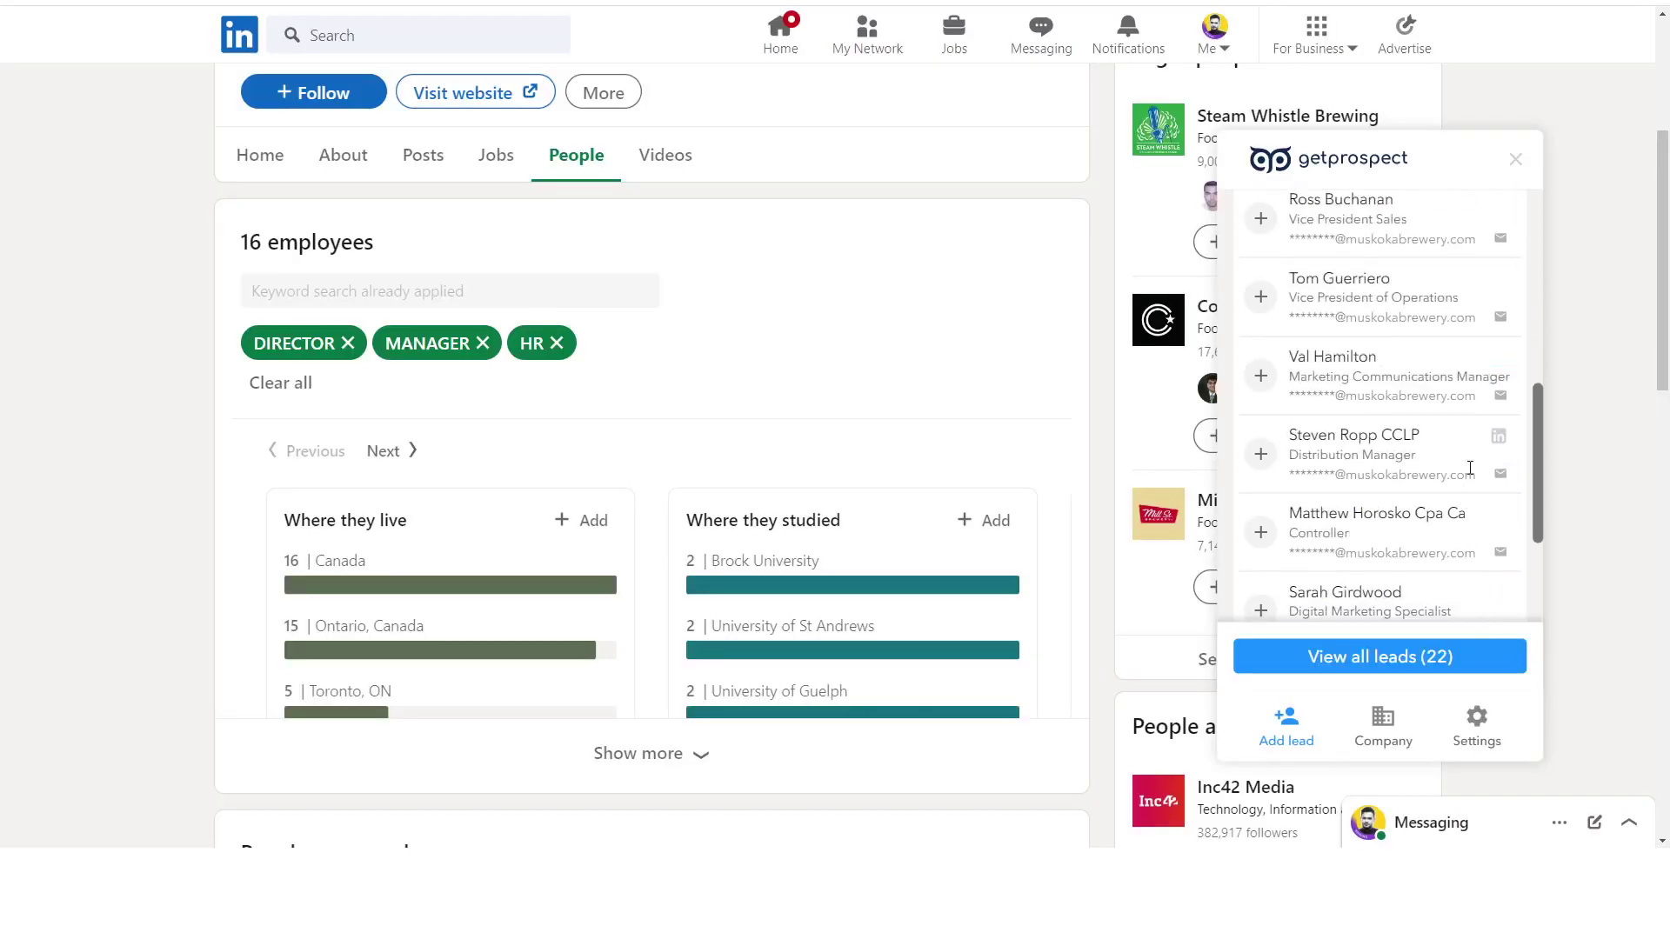
pyautogui.click(1499, 515)
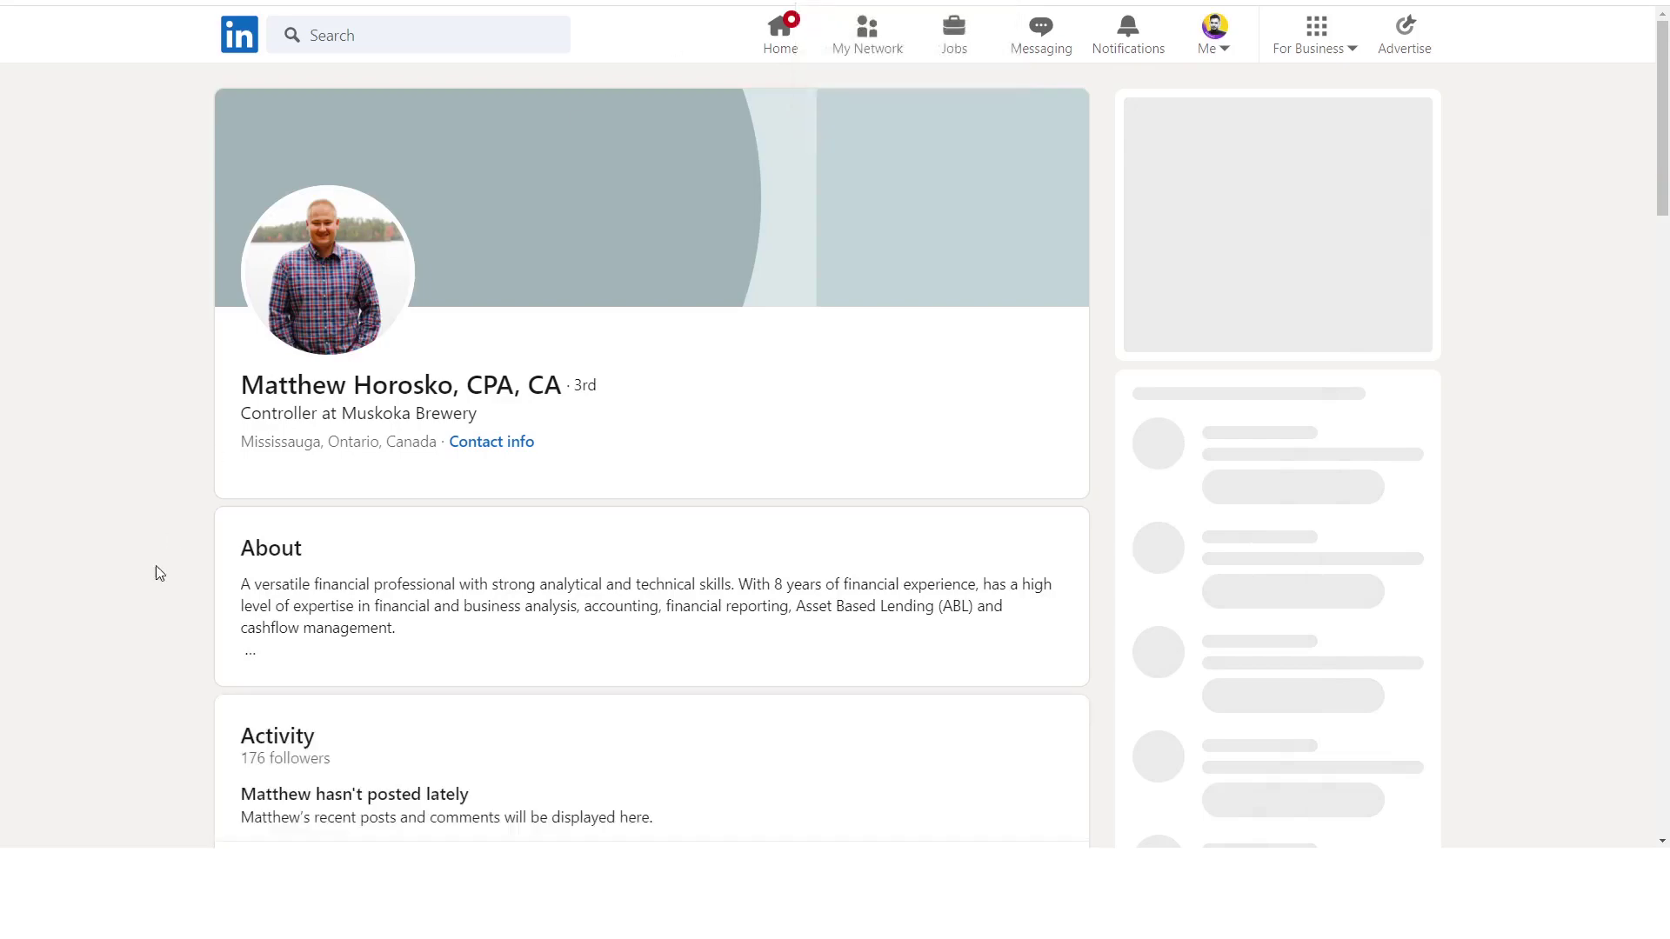
pyautogui.scroll(-3, 696, 625)
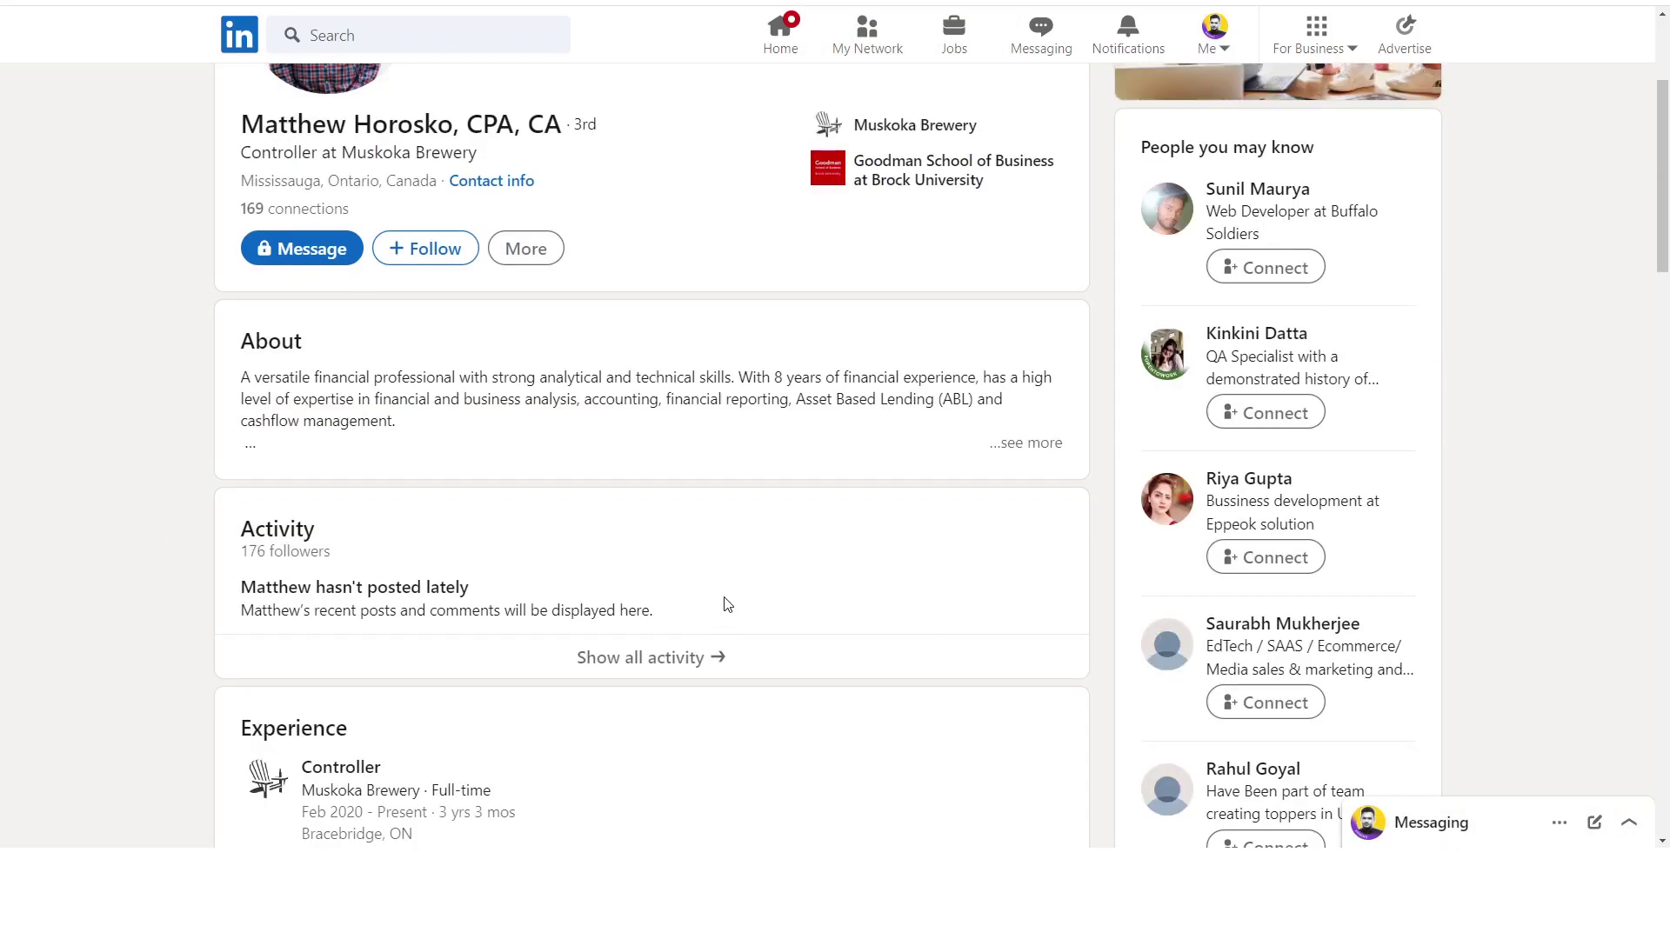
pyautogui.scroll(-3, 727, 605)
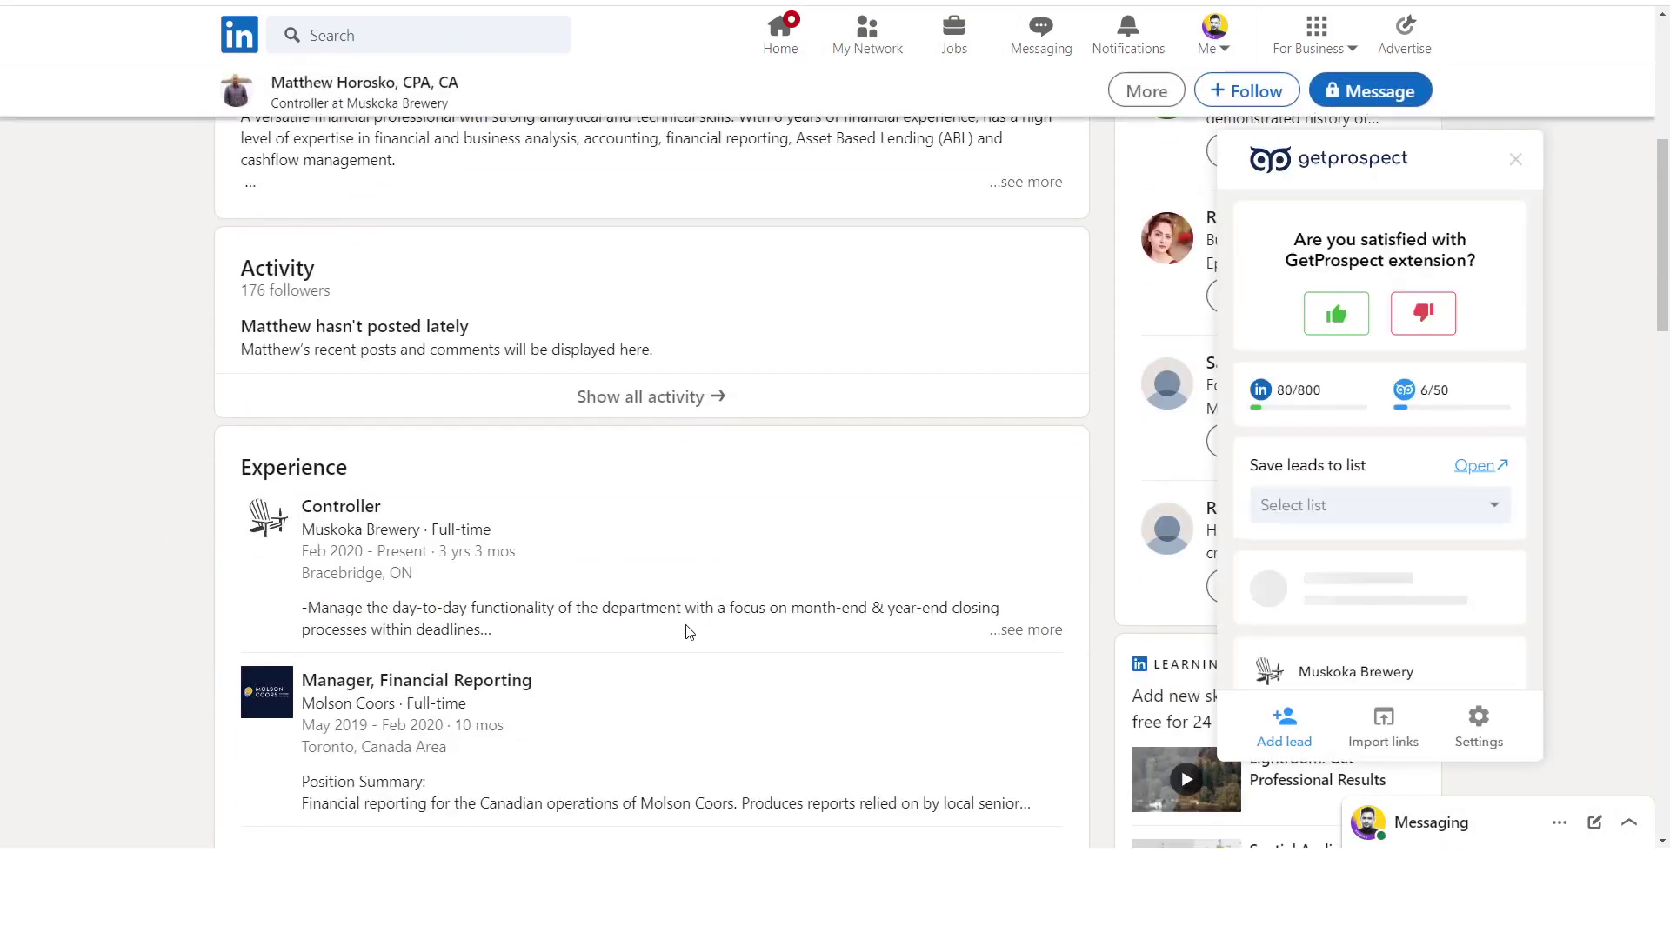
# Review the GetProspect lead details of Muskoka Brewery's controller and vice president of sales, and request the vice president's email.
pyautogui.scroll(5, 690, 633)
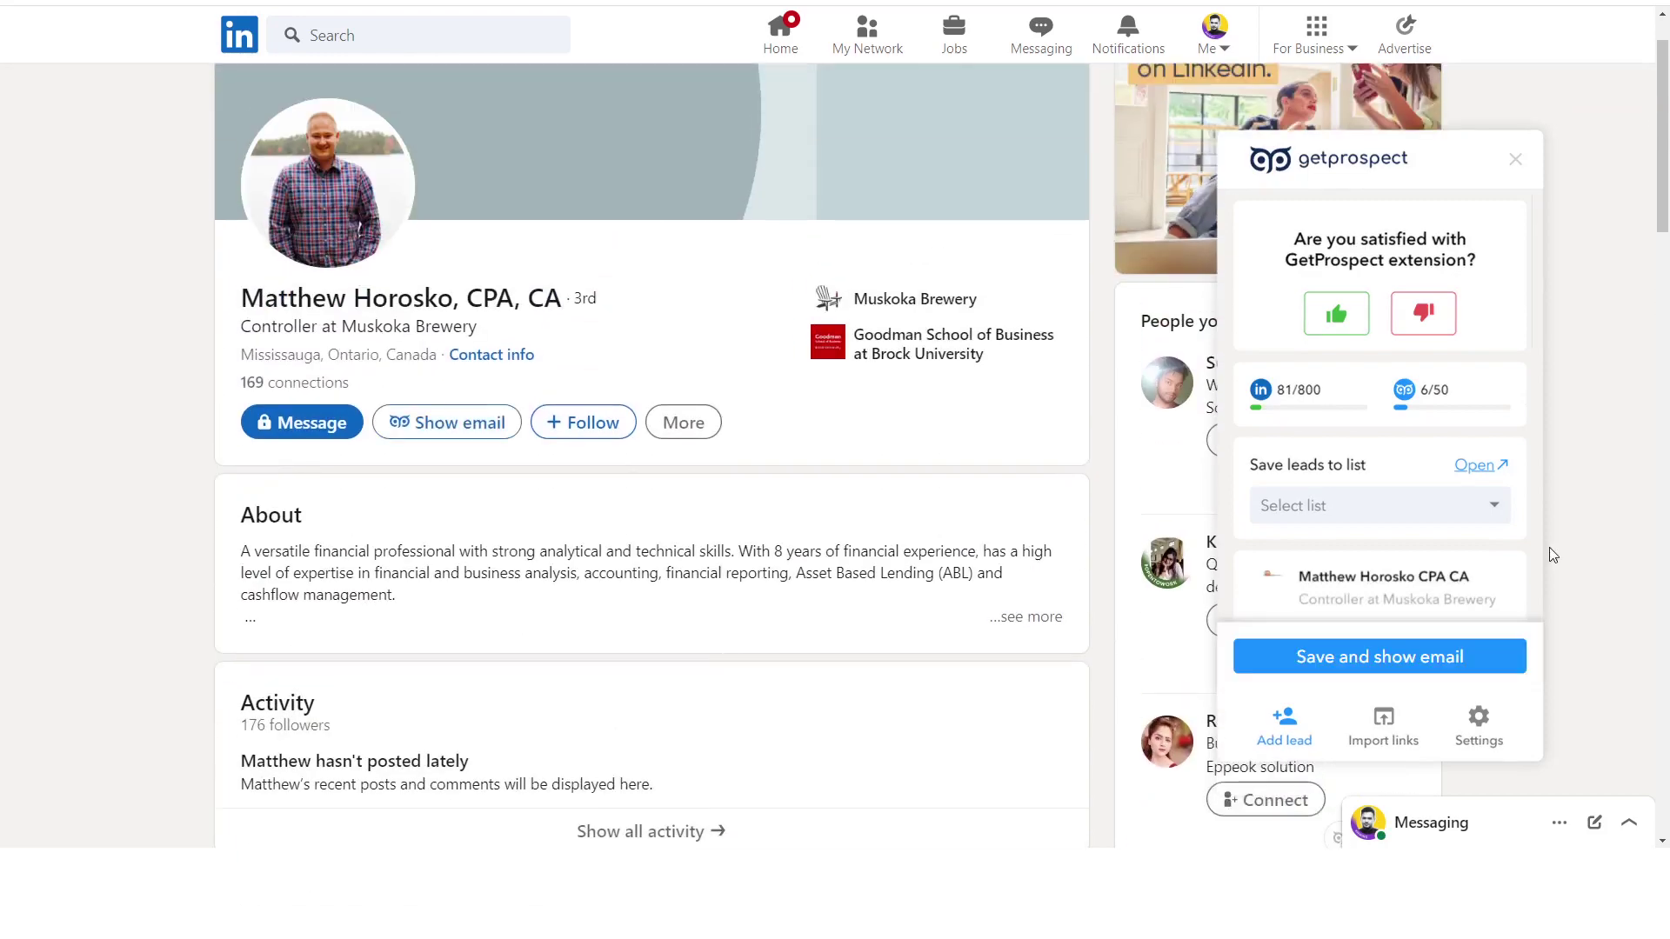
pyautogui.scroll(-2, 1429, 529)
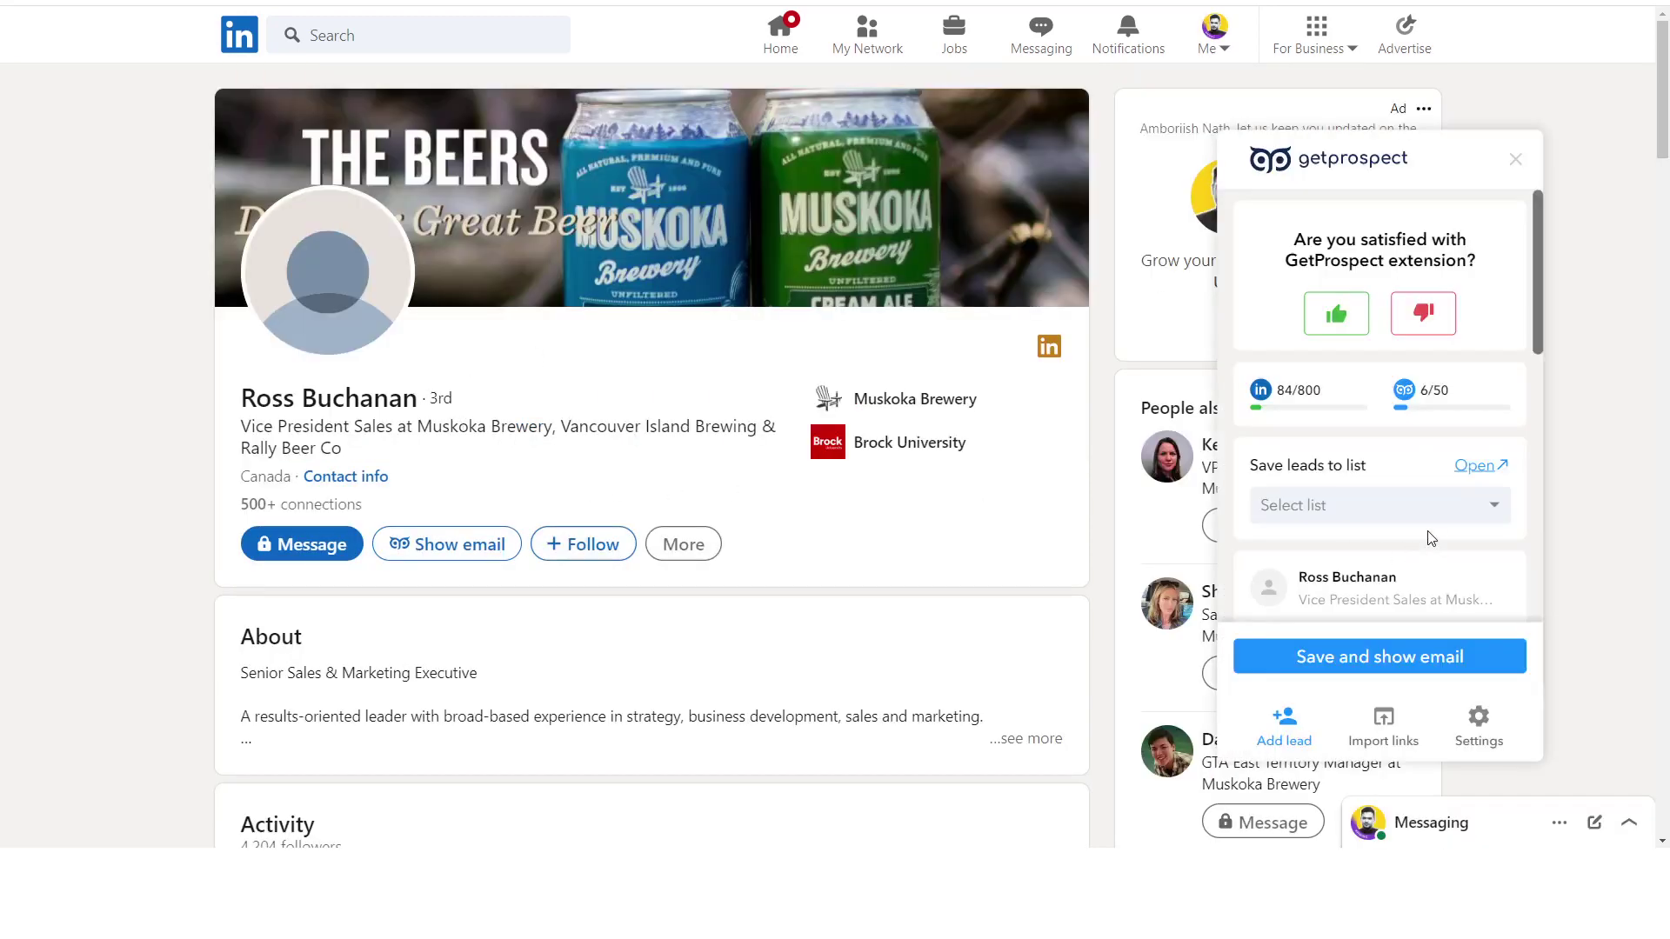
pyautogui.scroll(-2, 1431, 535)
pyautogui.click(1408, 661)
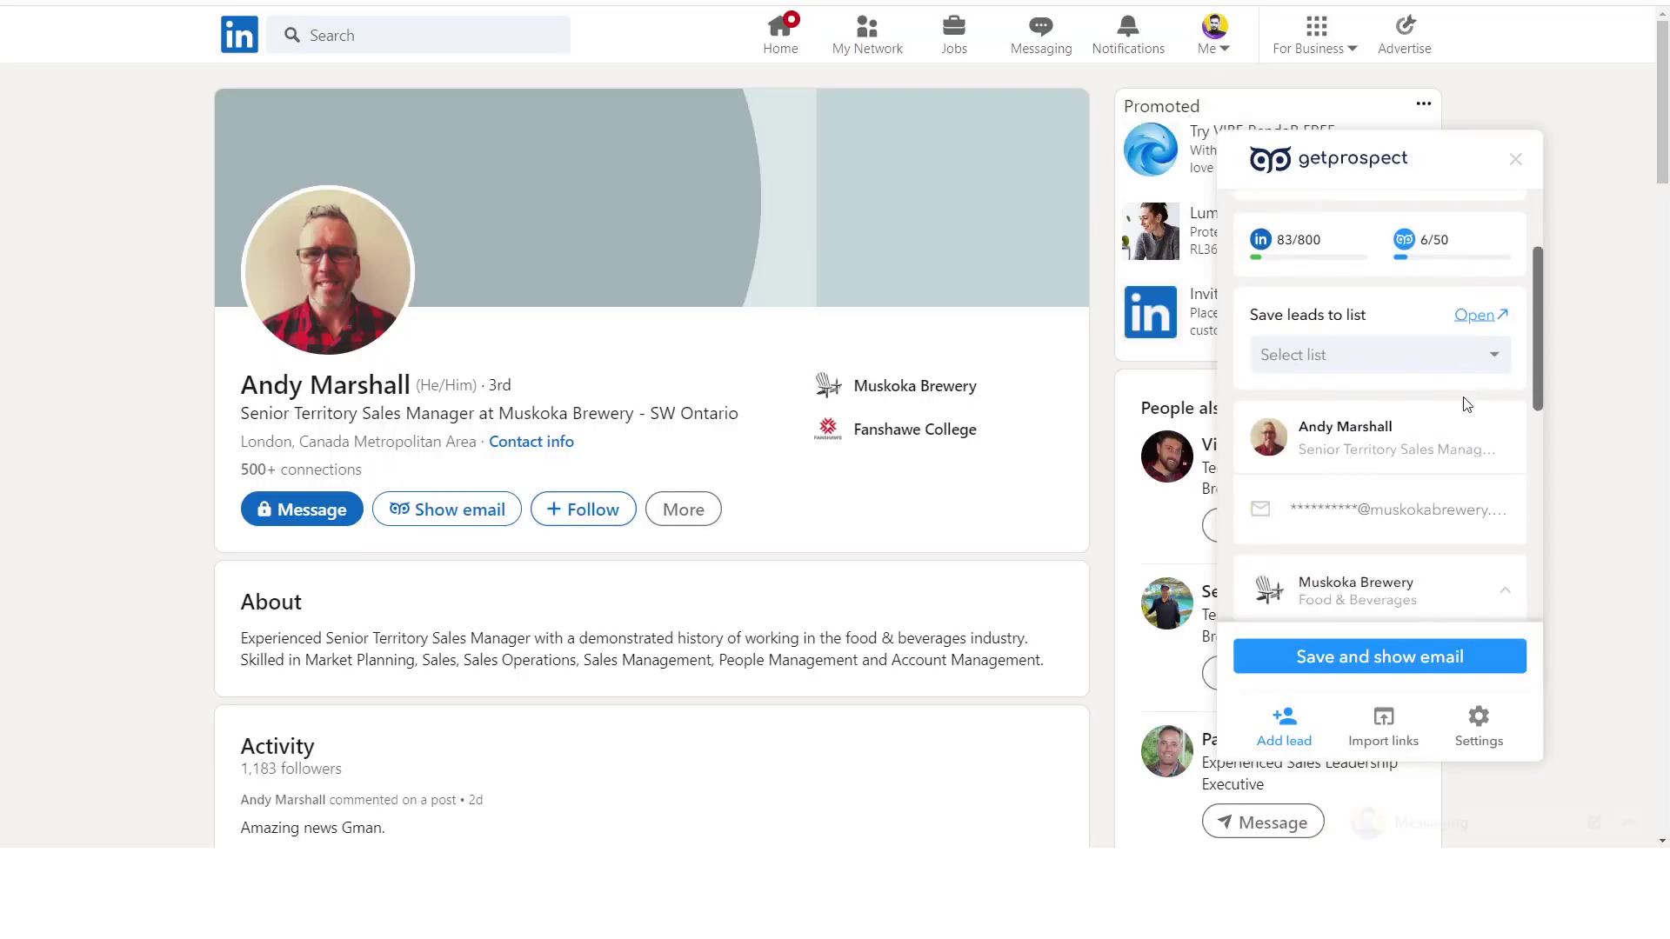
# Request the senior territory sales manager's email in GetProspect and view the profile of Muskoka Brewery's senior director of marketing.
pyautogui.scroll(-1, 1465, 397)
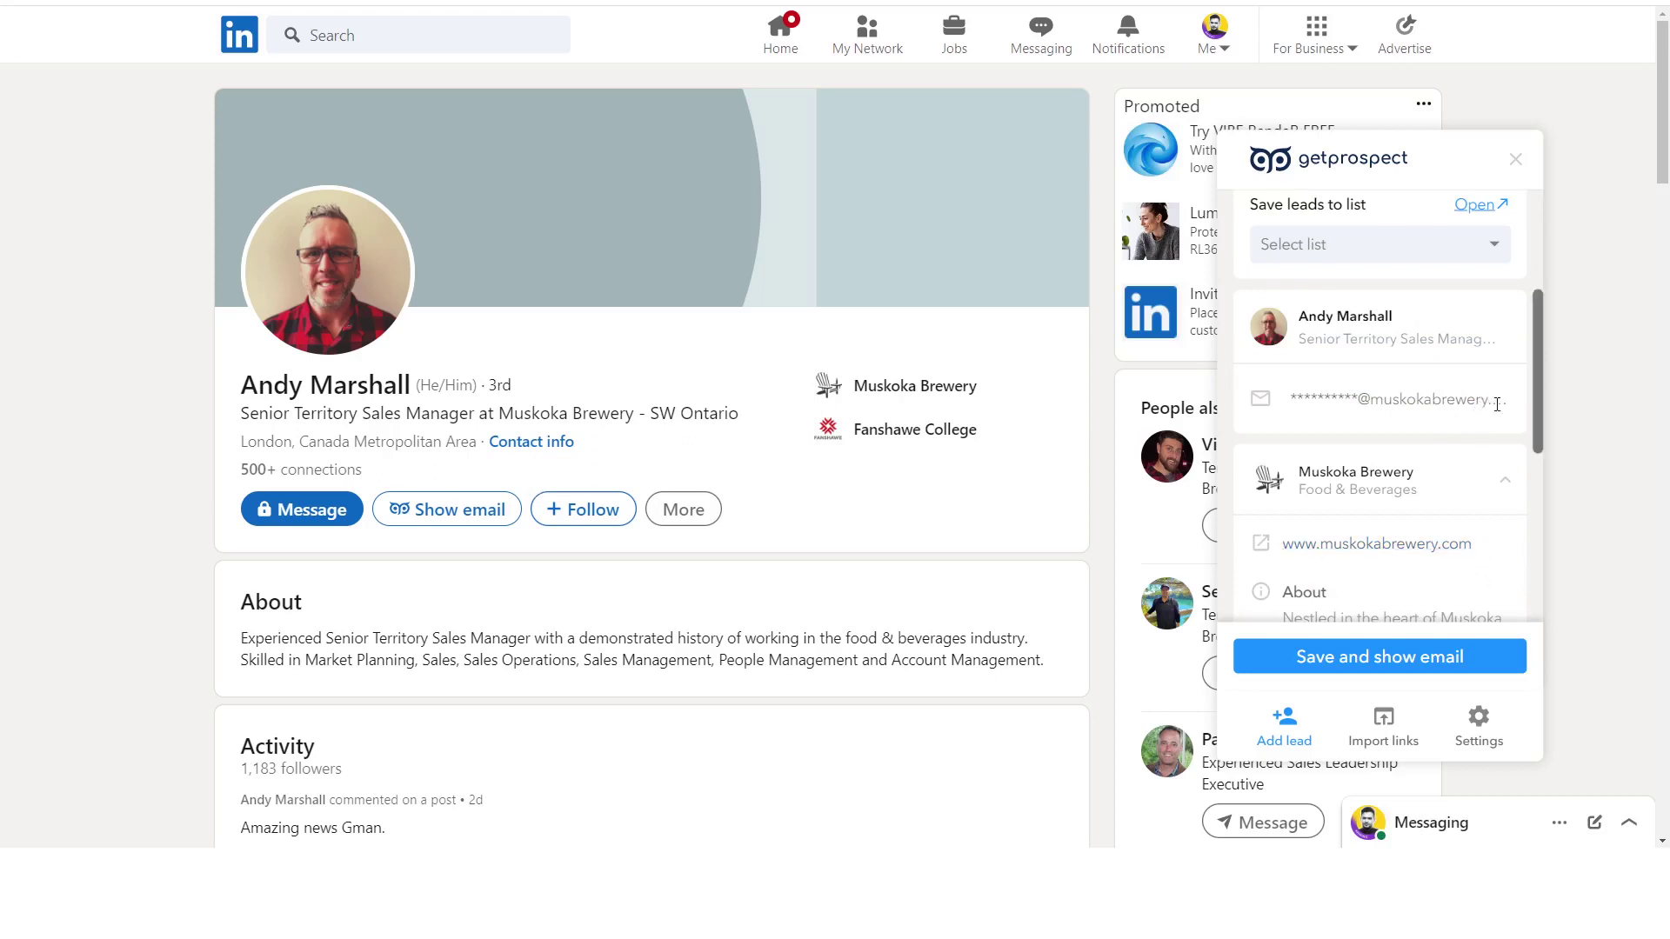
pyautogui.click(1344, 650)
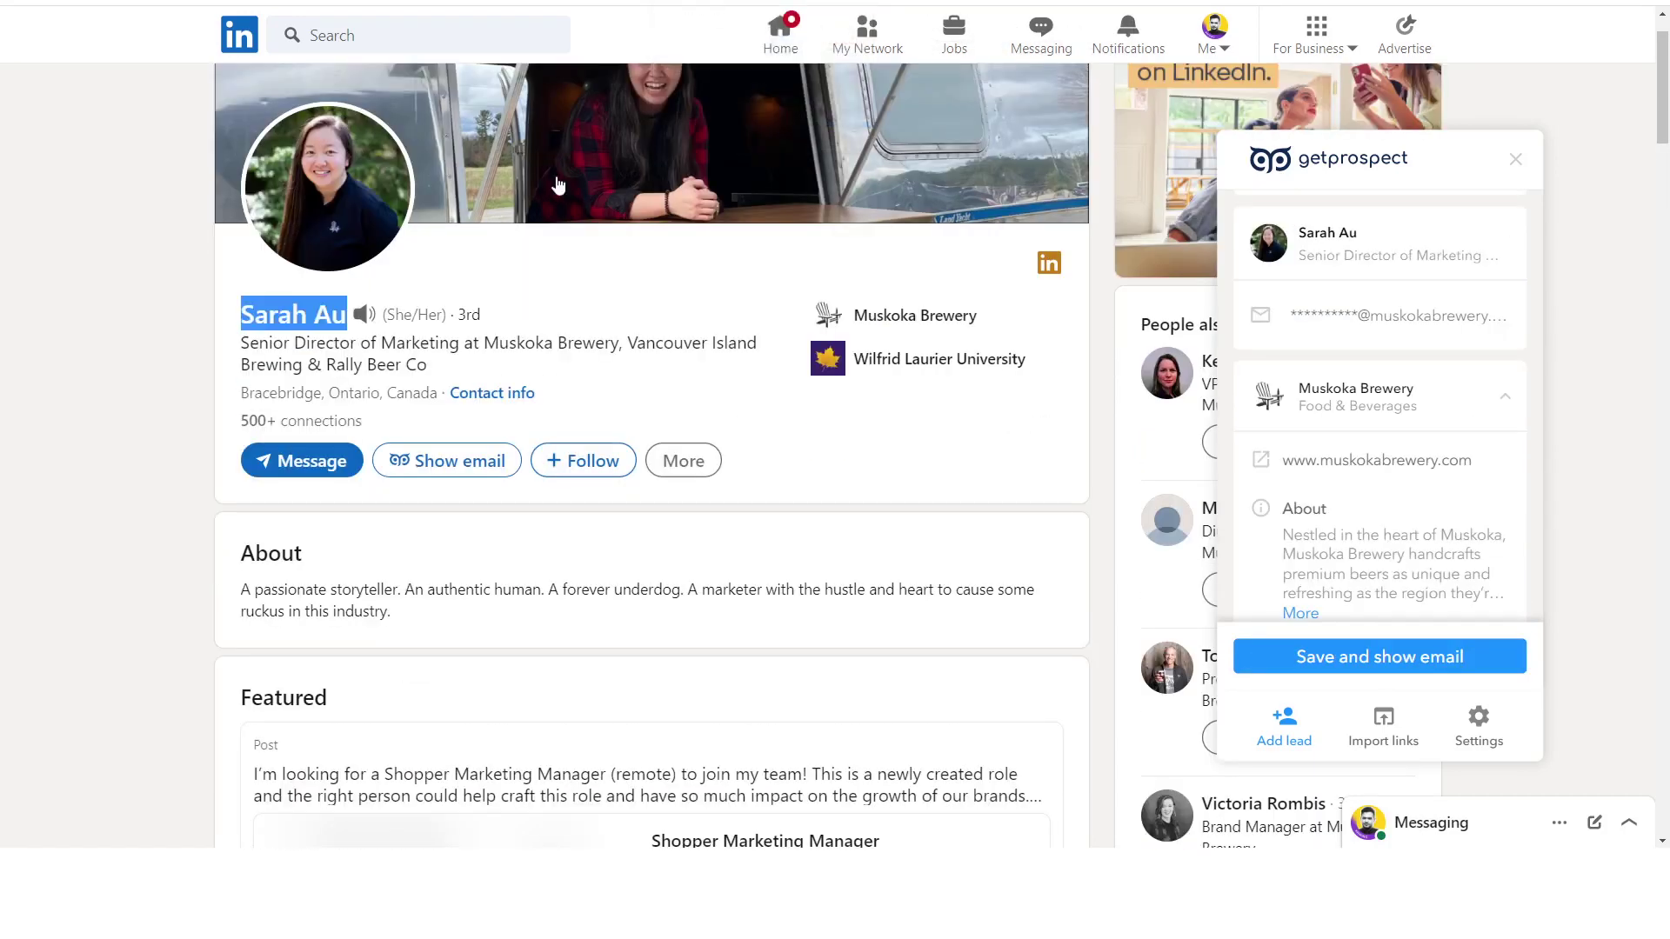
pyautogui.scroll(1, 556, 178)
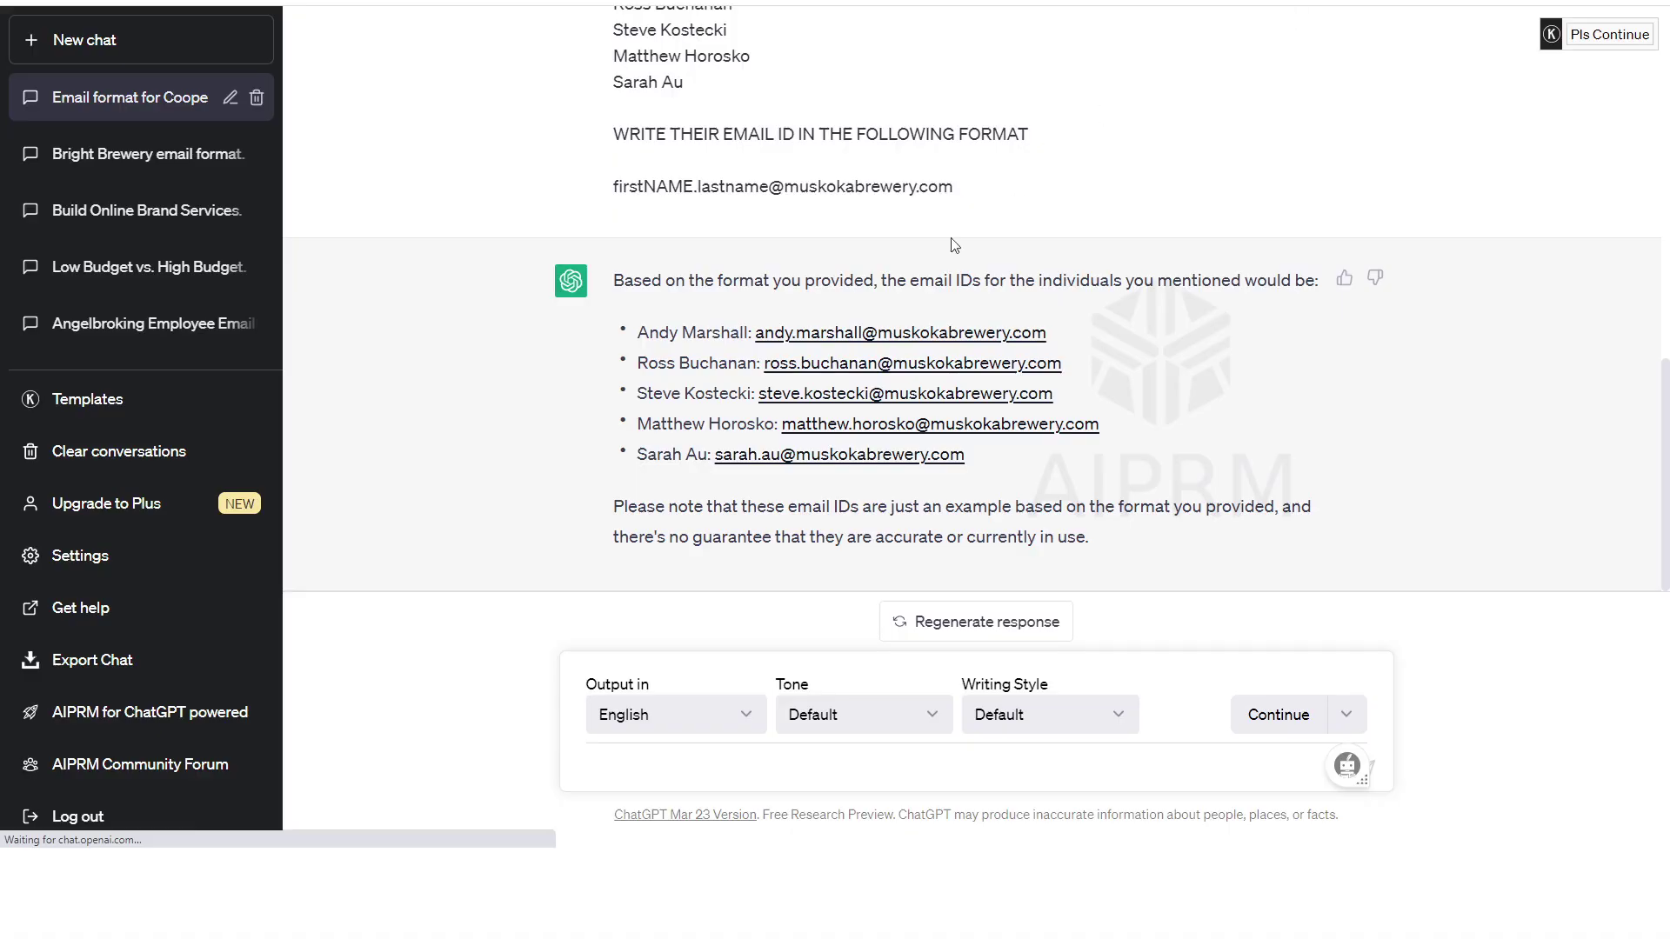
pyautogui.scroll(3, 977, 296)
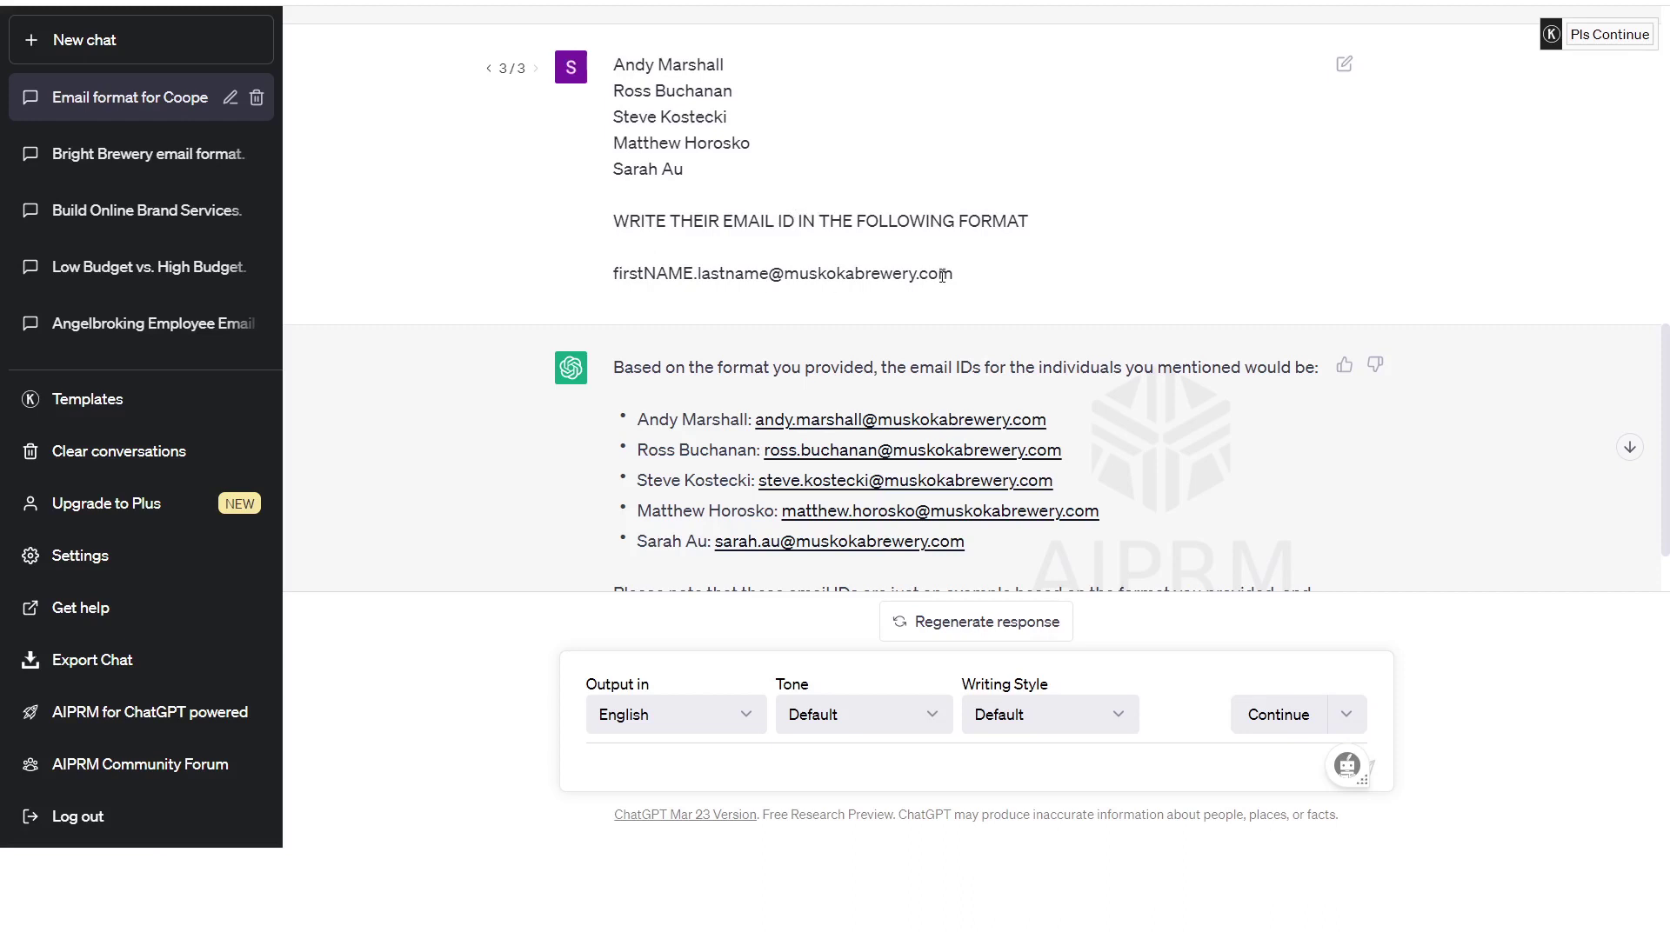
pyautogui.scroll(-1, 796, 388)
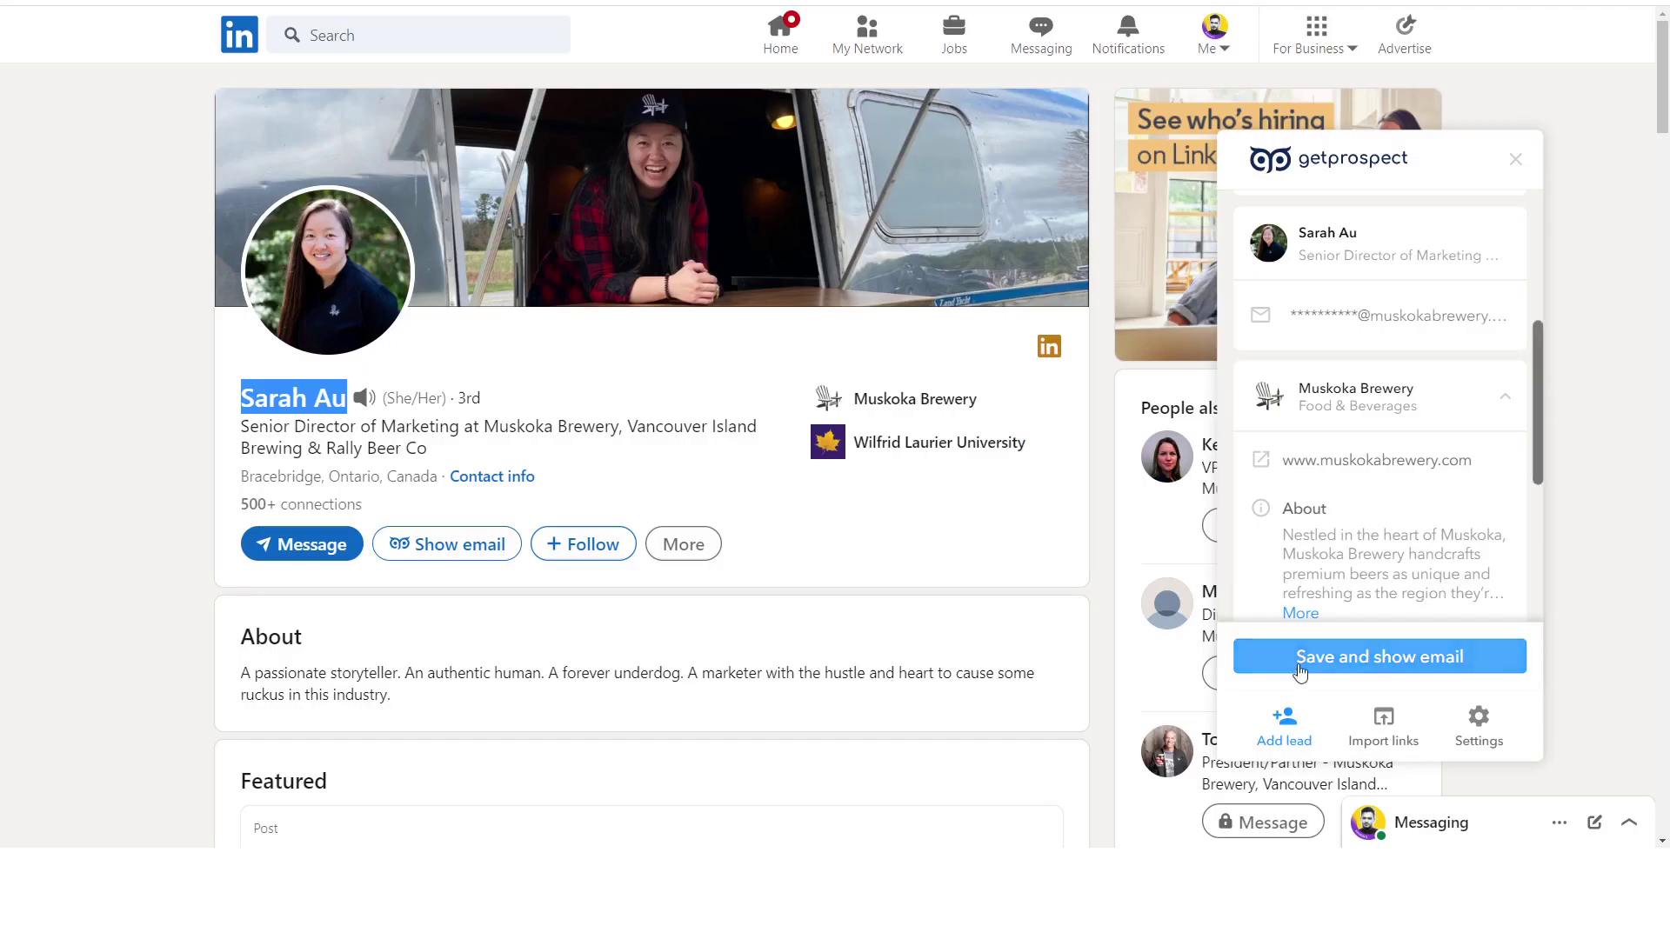
# Switch back to LinkedIn, review the senior director of marketing's company details in GetProspect, and request the lead's email.
pyautogui.scroll(-3, 1414, 600)
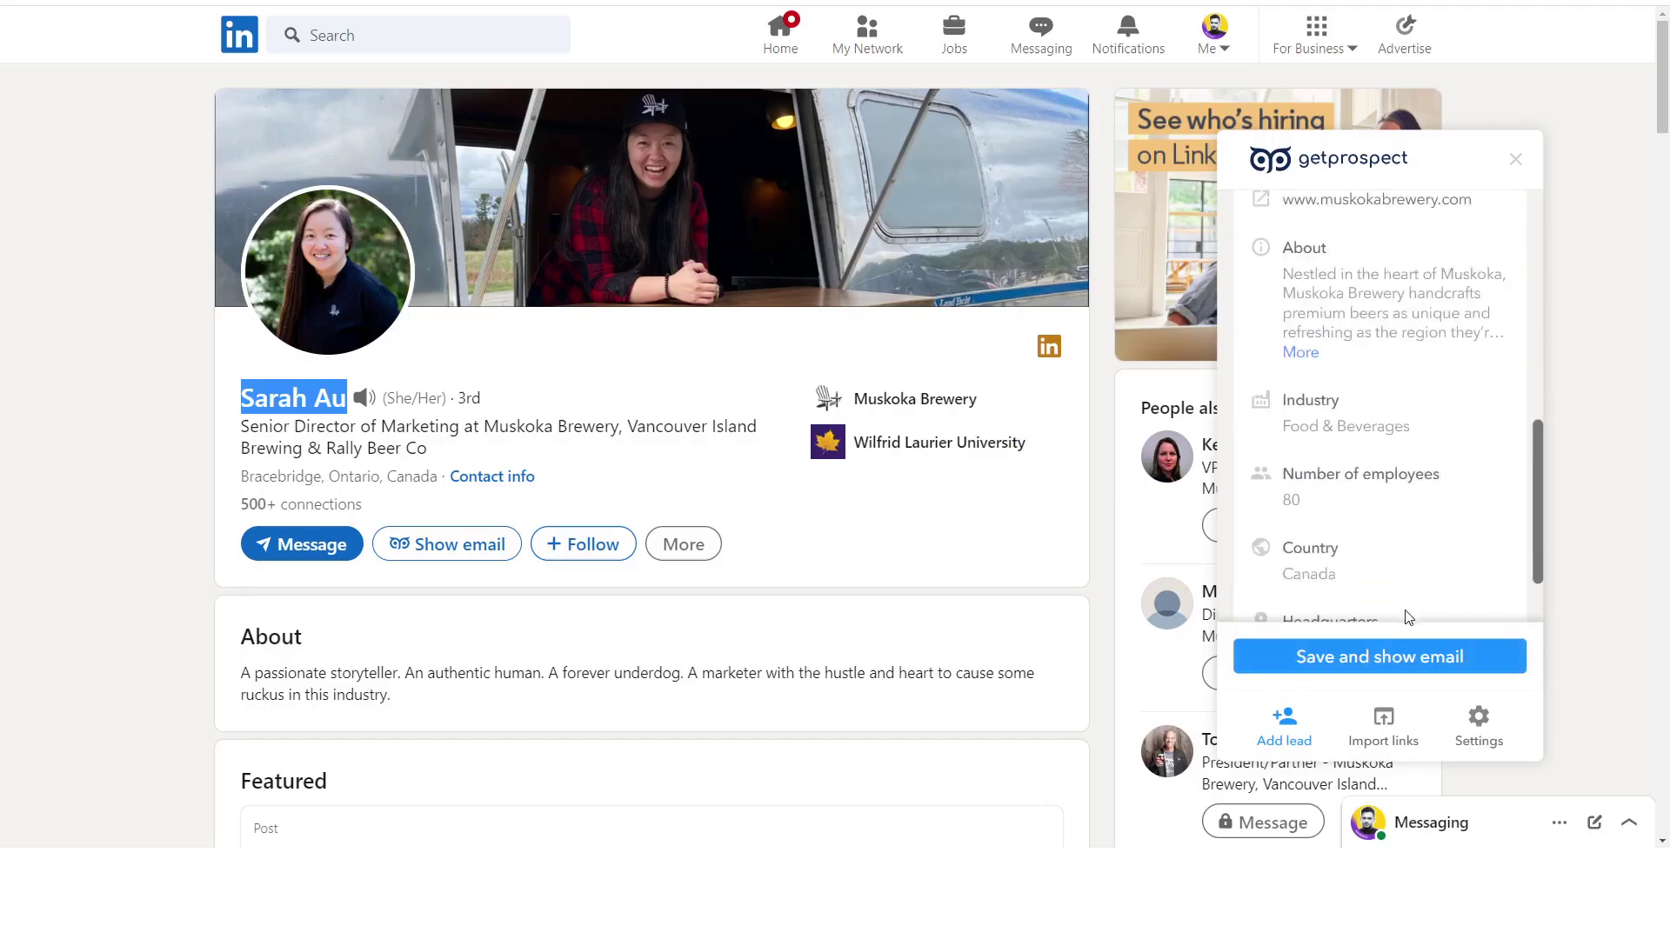
pyautogui.scroll(3, 1391, 639)
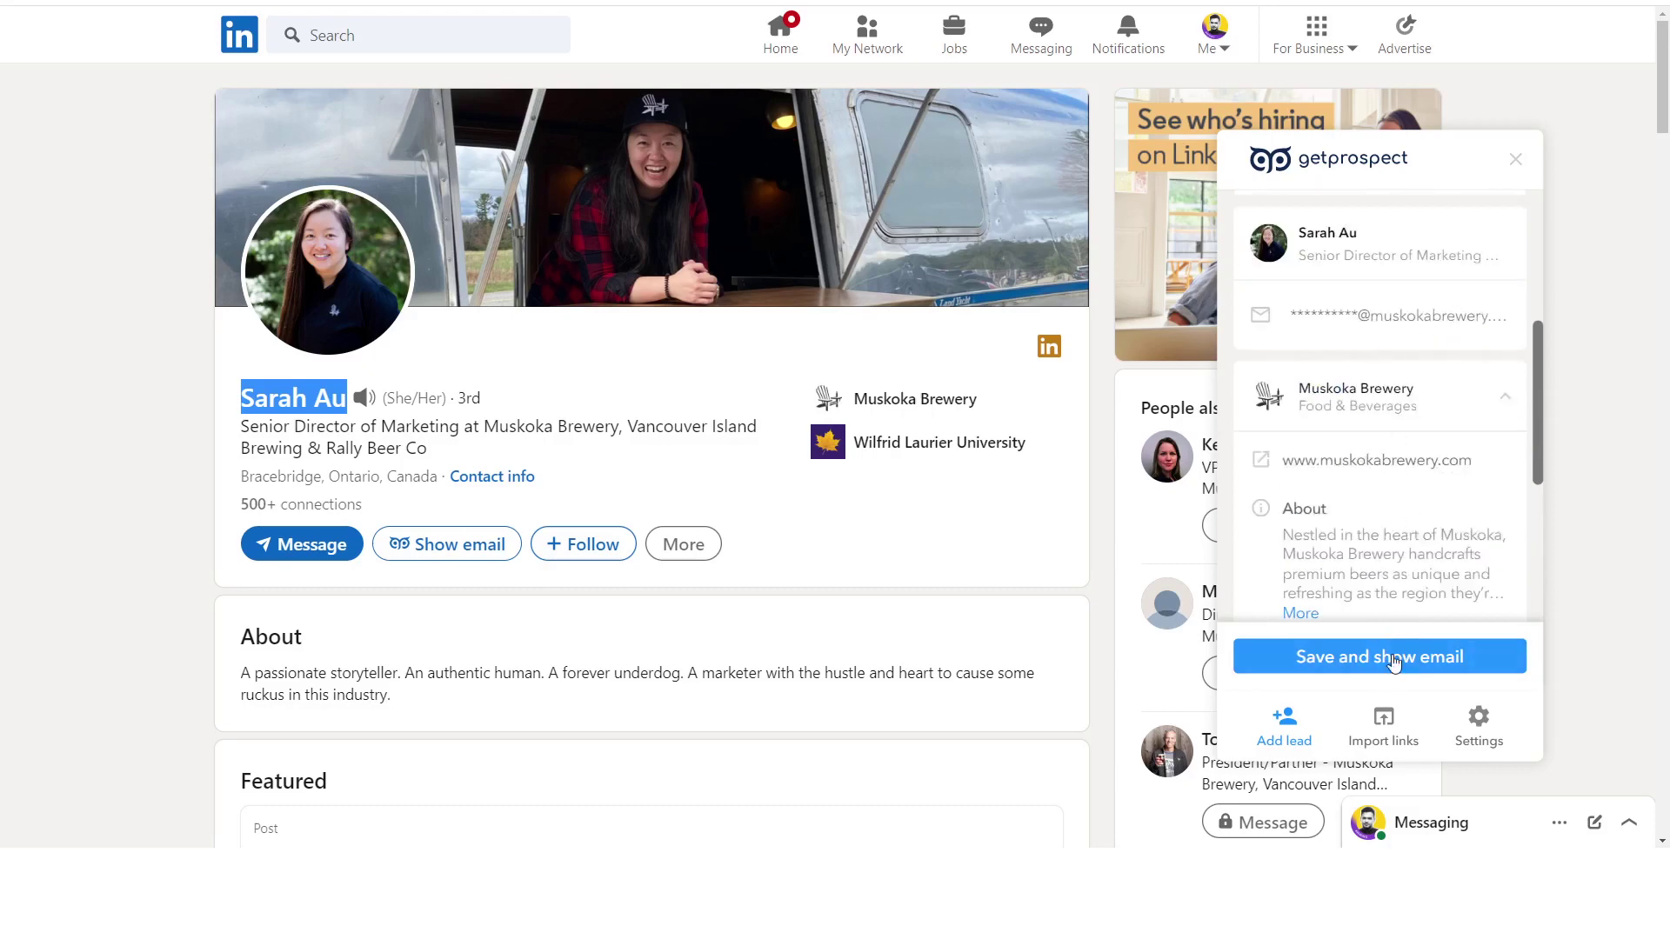
pyautogui.click(1394, 660)
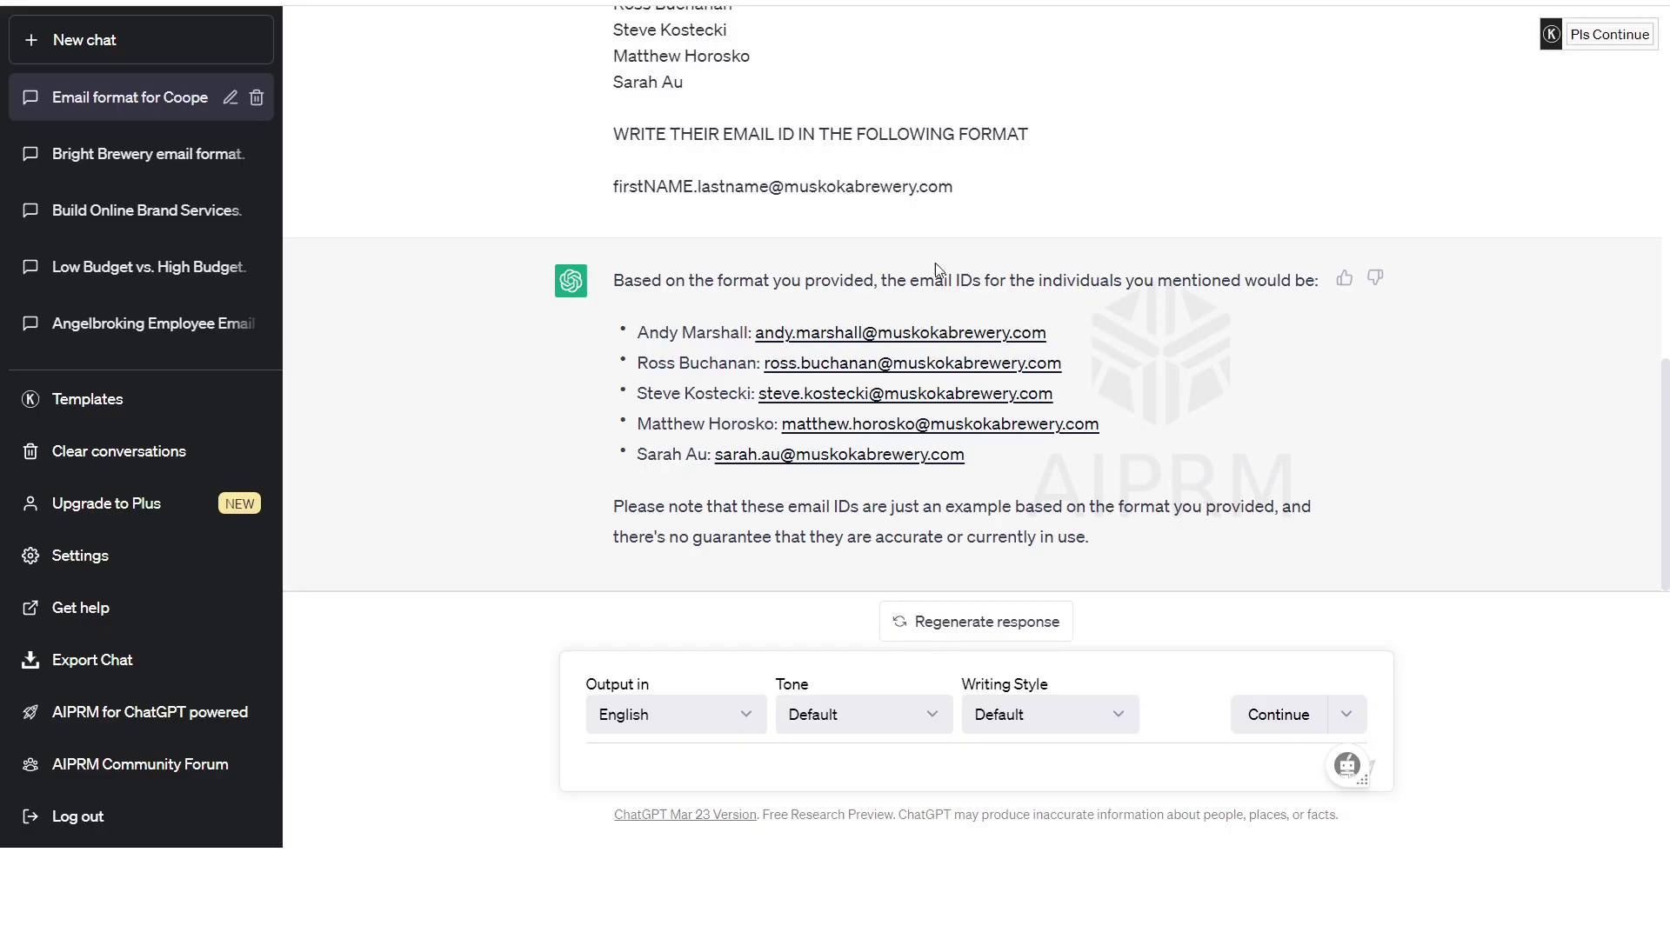
# Return to ChatGPT and compare the requested email format with the addresses generated for the listed employees.
pyautogui.scroll(3, 629, 314)
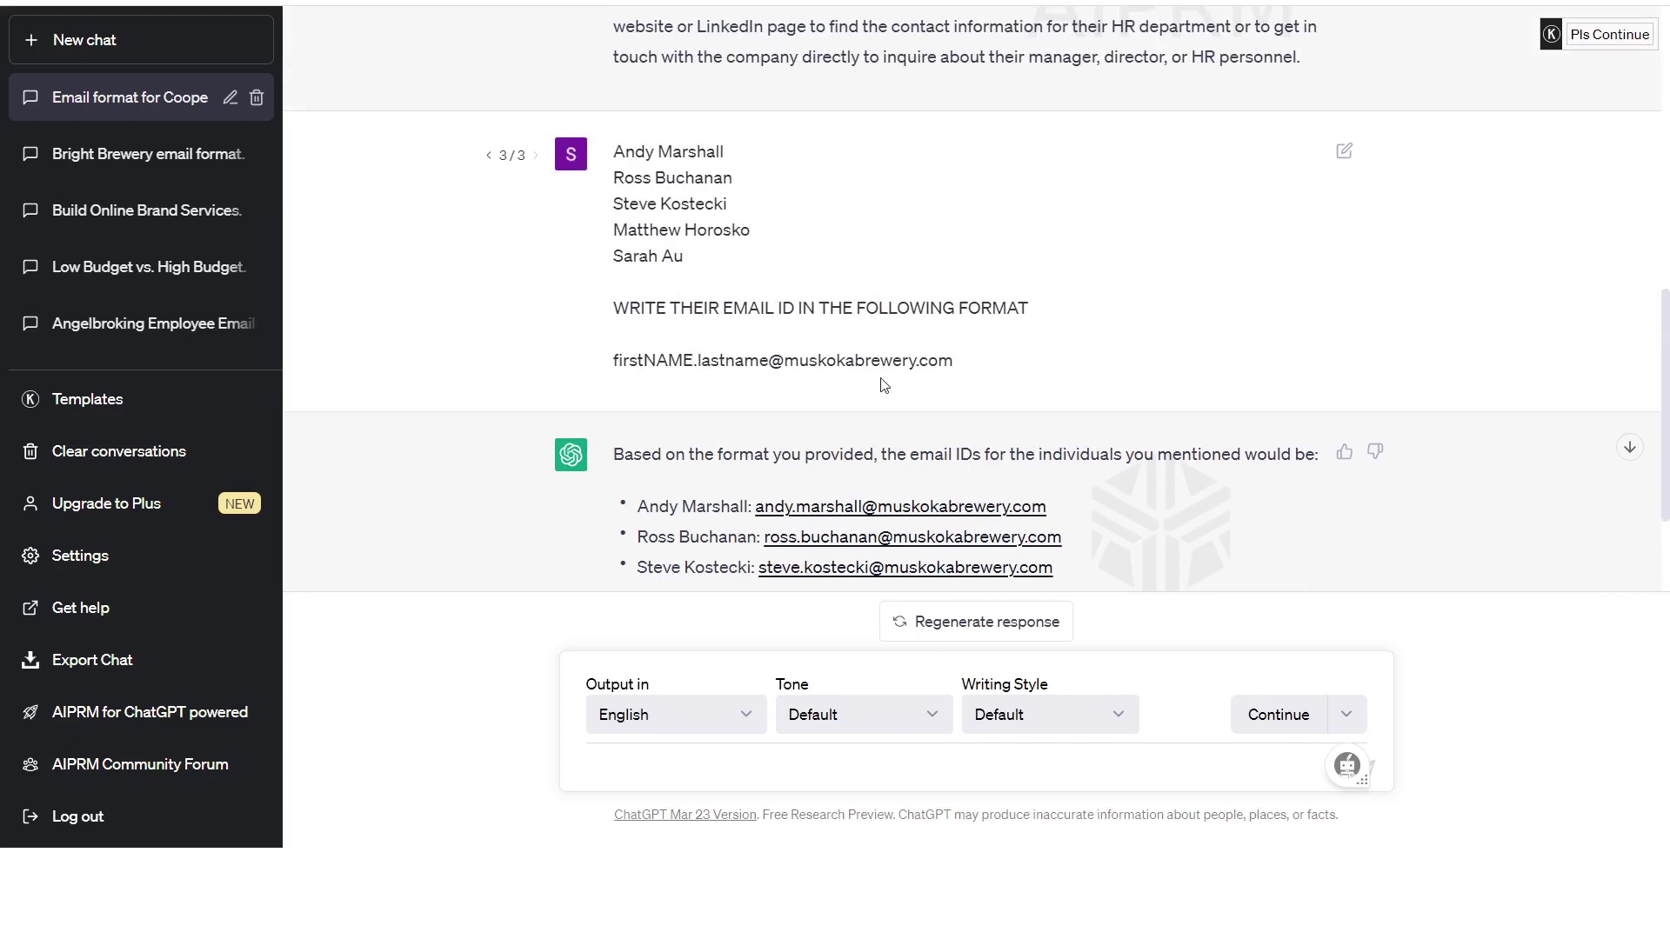
pyautogui.scroll(-2, 885, 385)
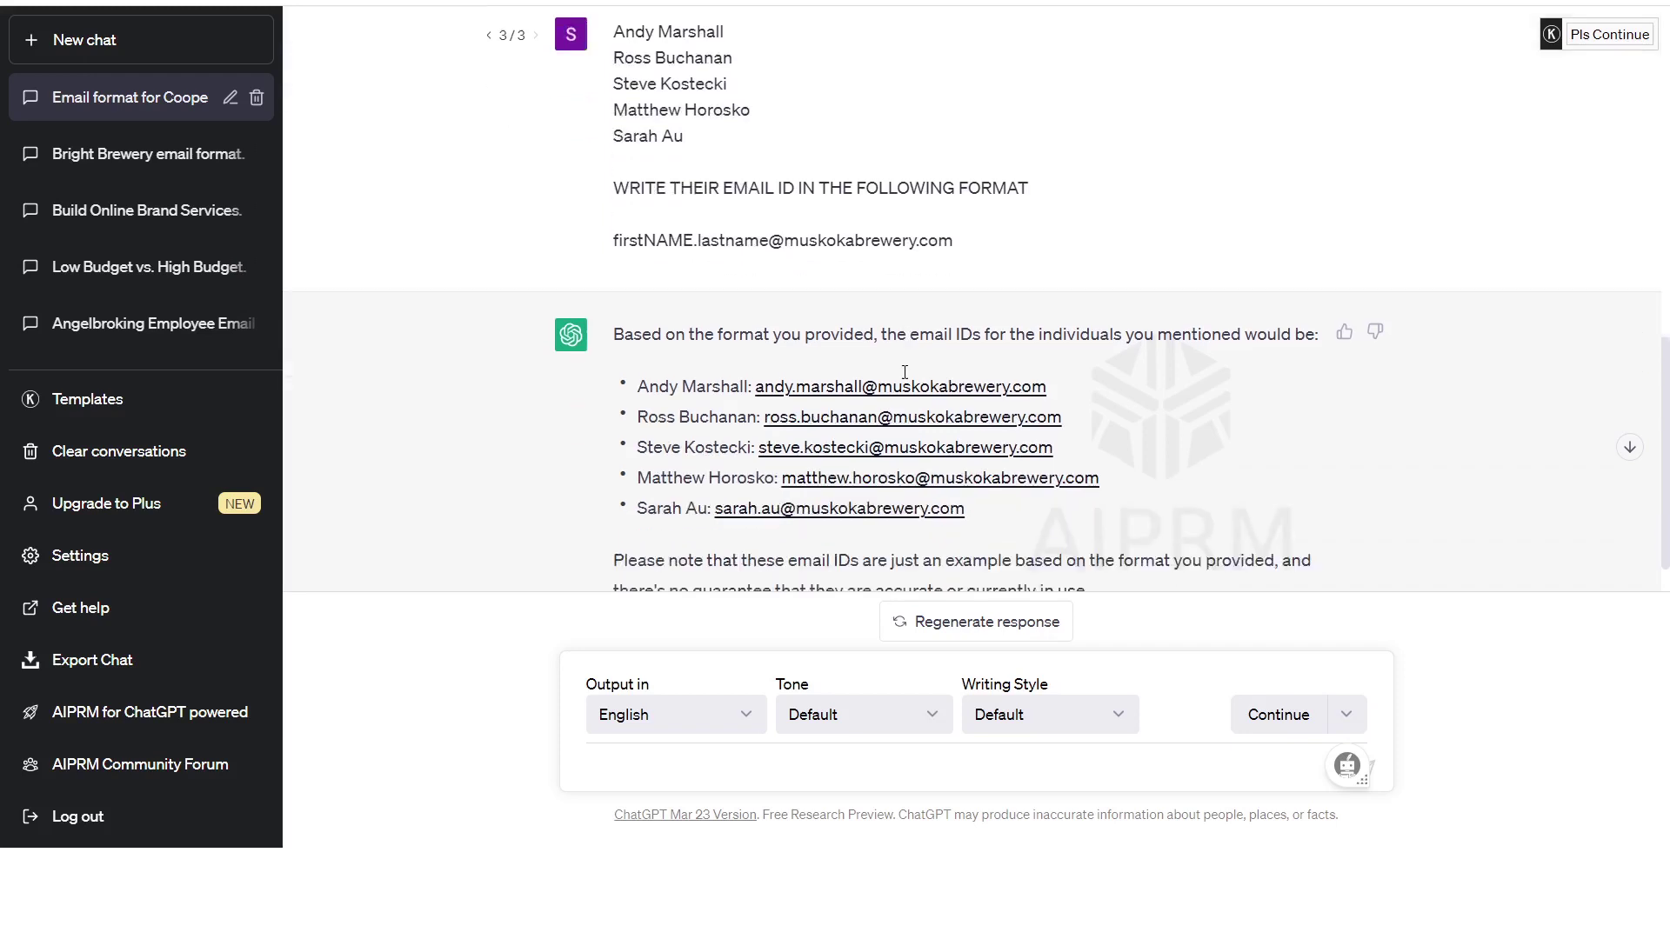